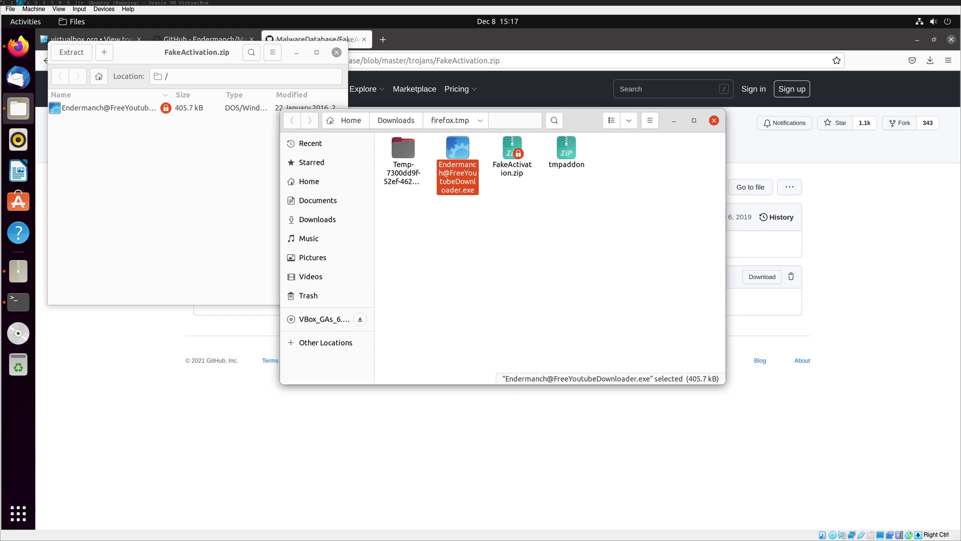
Bring the terminal window to the front beside Files, which shows the extracted exe in firefox.tmp.
{"action": "left_click", "coordinate": [18, 301]}
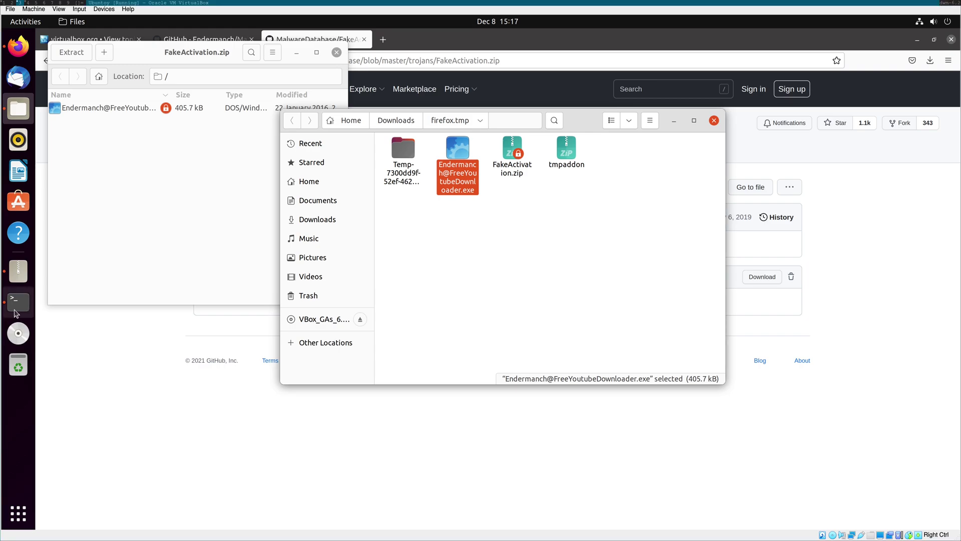
Change directory into ~/Downloads/firefox.tmp, listing the Downloads folder along the way.
{"action": "left_click_drag", "start_coordinate": [463, 155], "coordinate": [484, 275]}
{"action": "type", "text": "cd downloads"}
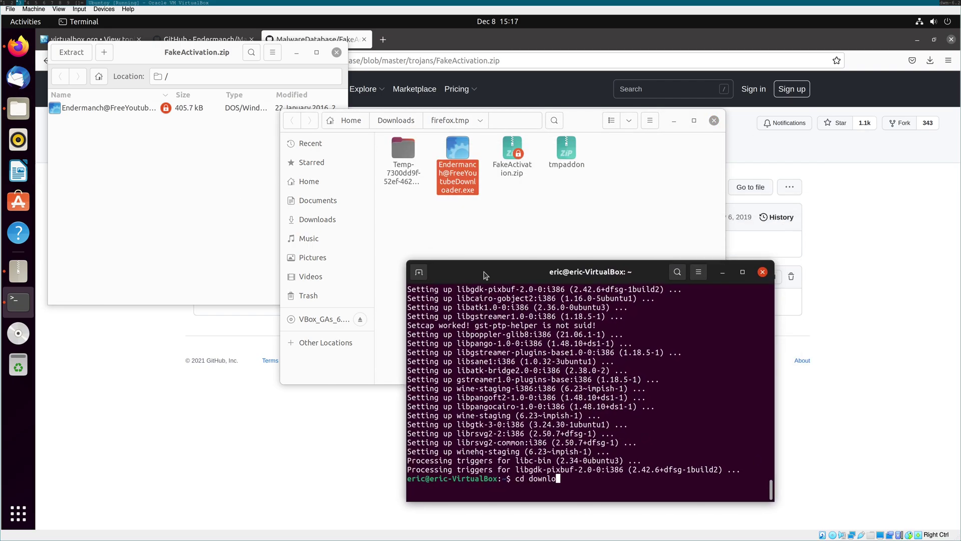
{"action": "key", "text": "Return"}
{"action": "type", "text": "cd Downloads/"}
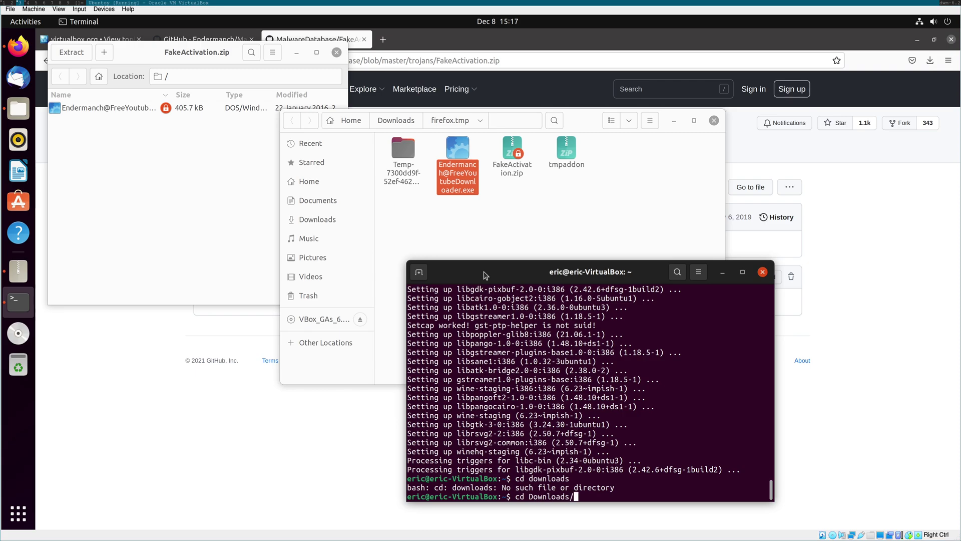
{"action": "key", "text": "Return"}
{"action": "type", "text": "ls"}
{"action": "key", "text": "Return"}
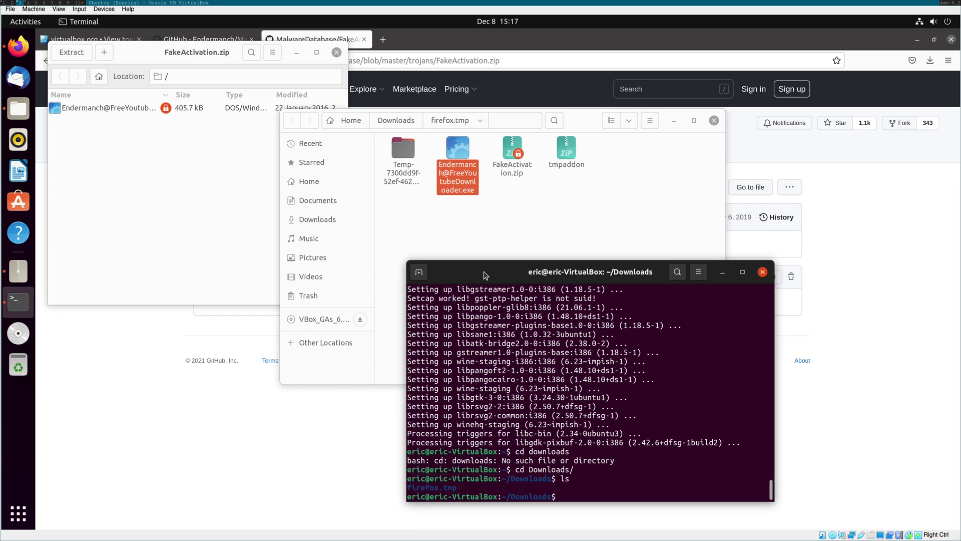
{"action": "type", "text": "cd fire"}
{"action": "key", "text": "Tab"}
{"action": "key", "text": "Return"}
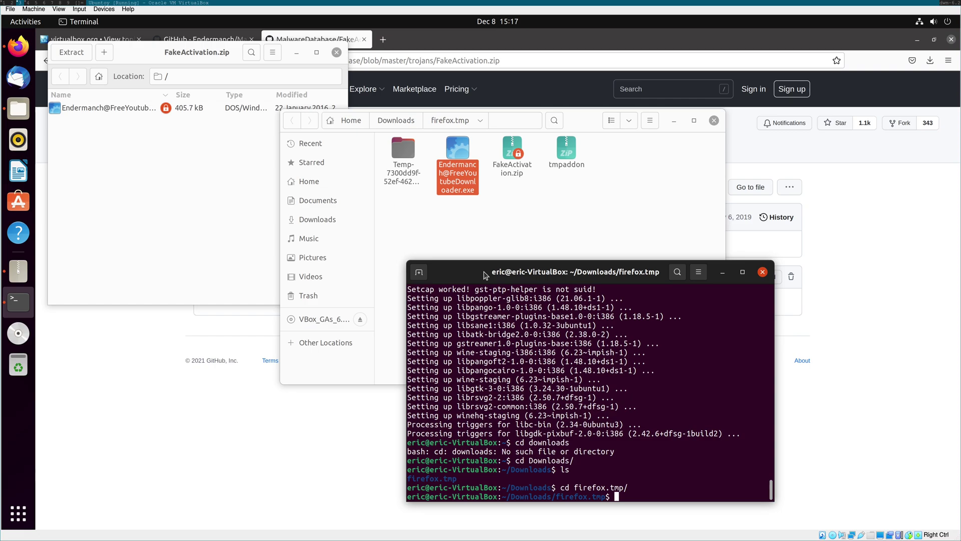
{"action": "type", "text": "wine Ende"}
{"action": "key", "text": "Tab"}
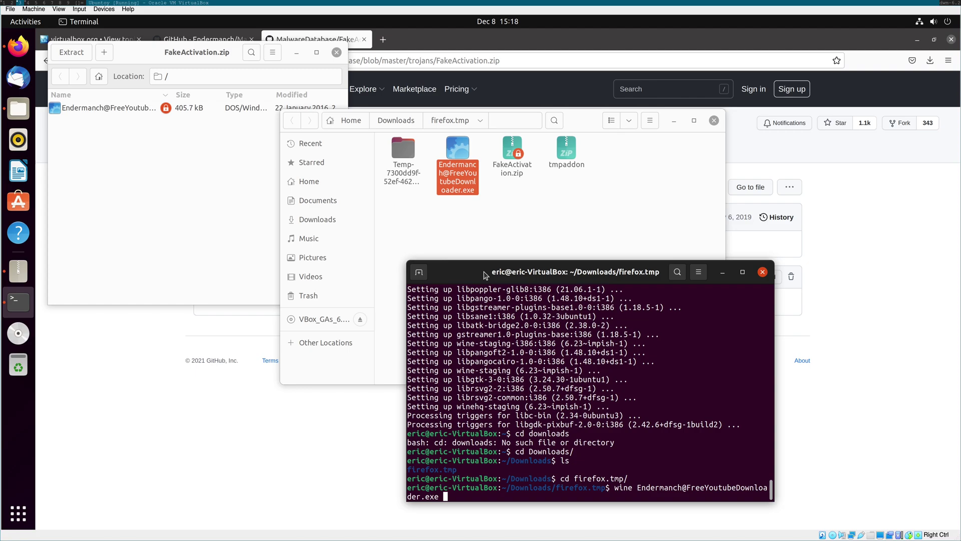
{"action": "key", "text": "Return"}
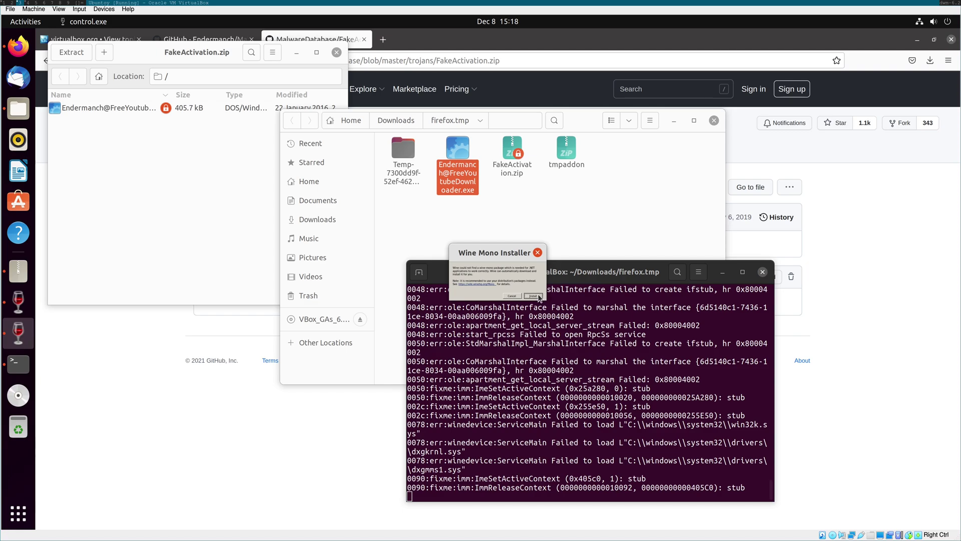
Install Wine Mono from the installer prompt and review the terminal's fixme output.
{"action": "left_click", "coordinate": [534, 296]}
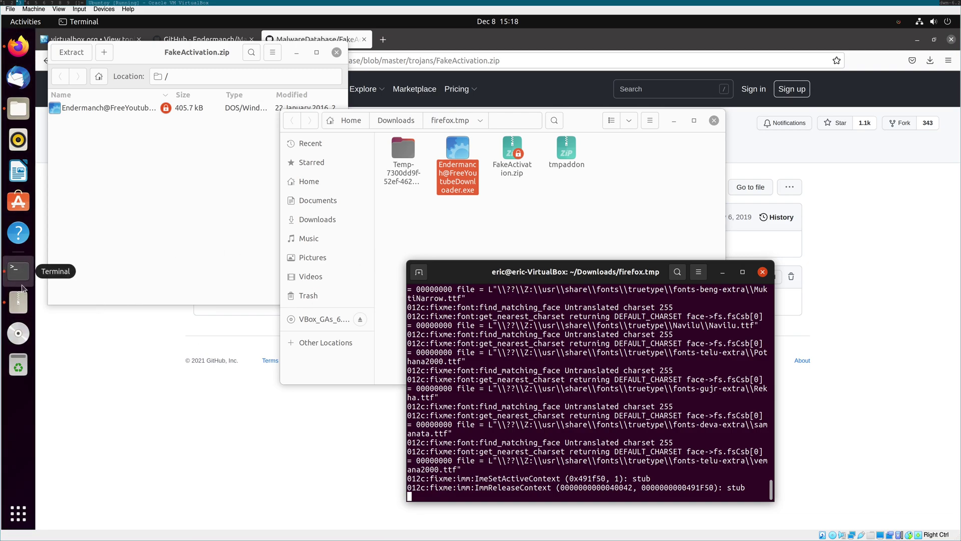
{"action": "scroll", "coordinate": [498, 406], "scroll_direction": "up", "scroll_amount": 3}
{"action": "scroll", "coordinate": [498, 407], "scroll_direction": "down", "scroll_amount": 3}
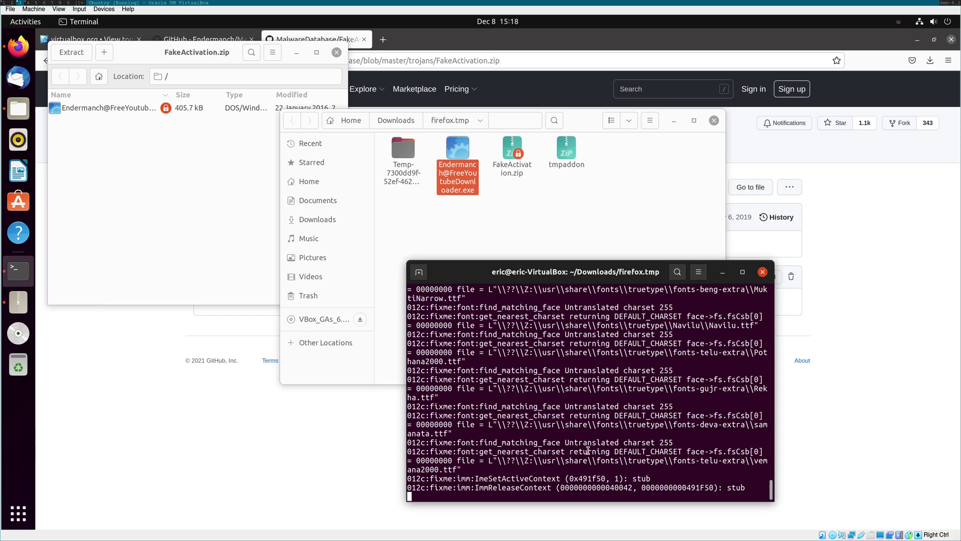
{"action": "scroll", "coordinate": [595, 451], "scroll_direction": "up", "scroll_amount": 3}
{"action": "scroll", "coordinate": [605, 453], "scroll_direction": "down", "scroll_amount": 3}
Go to the MalwareDatabase trojans folder in Firefox, switching to full screen.
{"action": "left_click_drag", "start_coordinate": [520, 274], "coordinate": [247, 296]}
{"action": "left_click", "coordinate": [178, 316]}
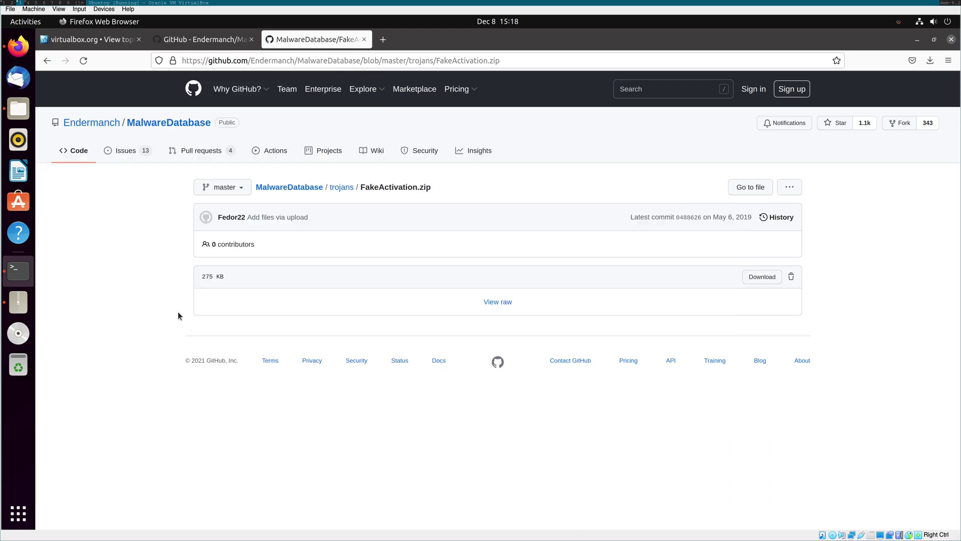
{"action": "left_click", "coordinate": [341, 187]}
{"action": "key", "text": "F11"}
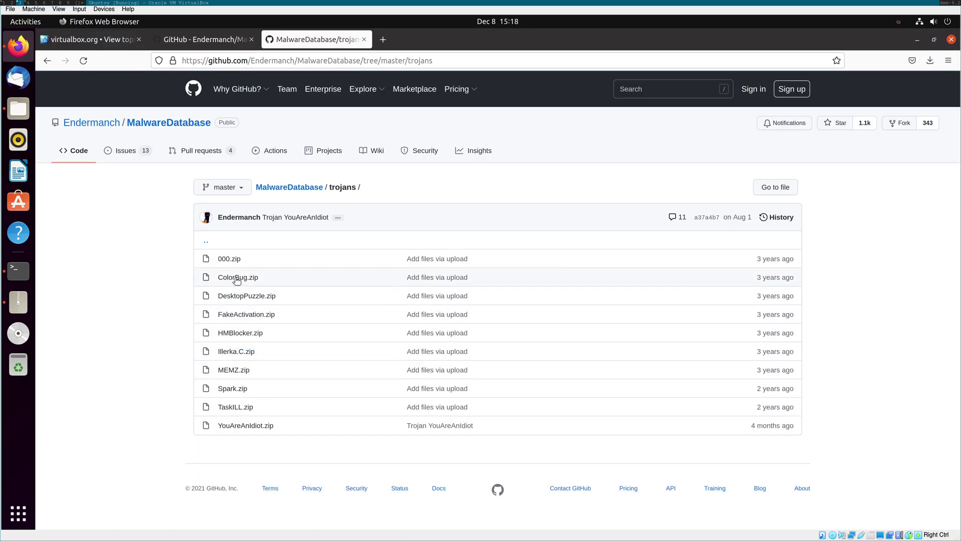
Download MEMZ.zip and open it in Archive Manager.
{"action": "left_click", "coordinate": [235, 371]}
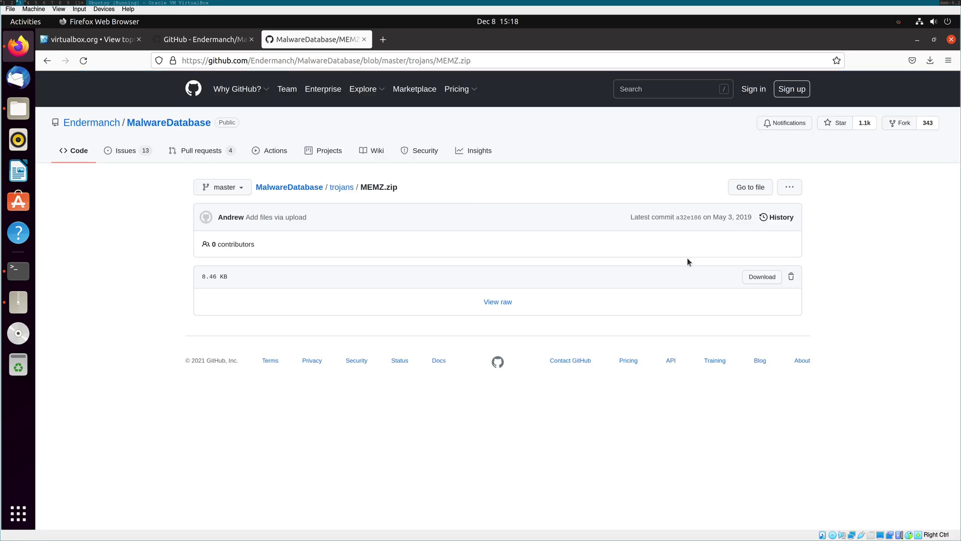
{"action": "left_click", "coordinate": [756, 277]}
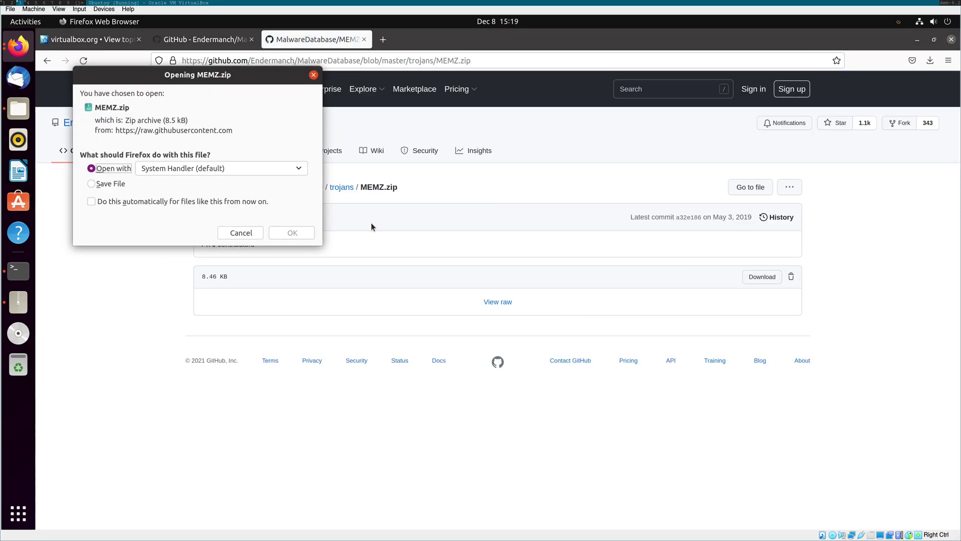
{"action": "left_click", "coordinate": [296, 232]}
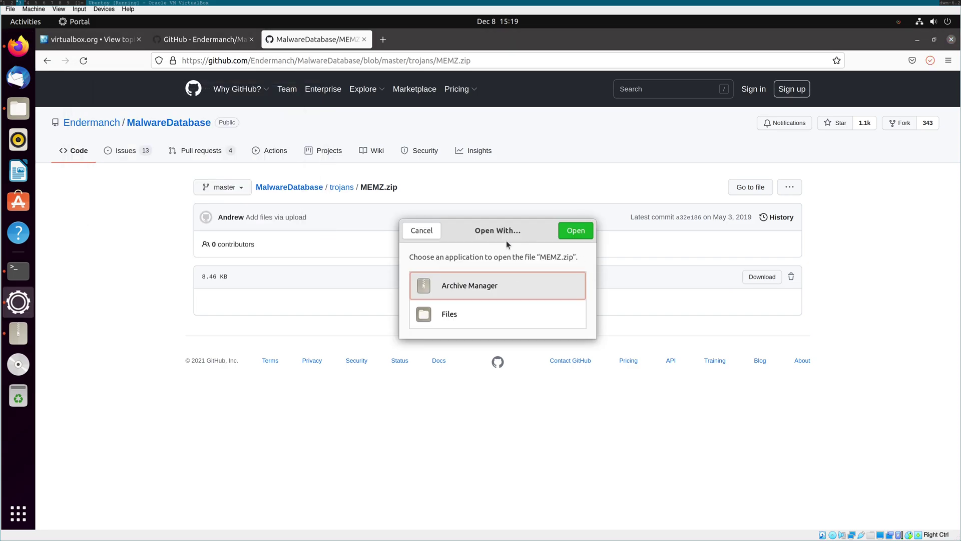
{"action": "left_click", "coordinate": [574, 231]}
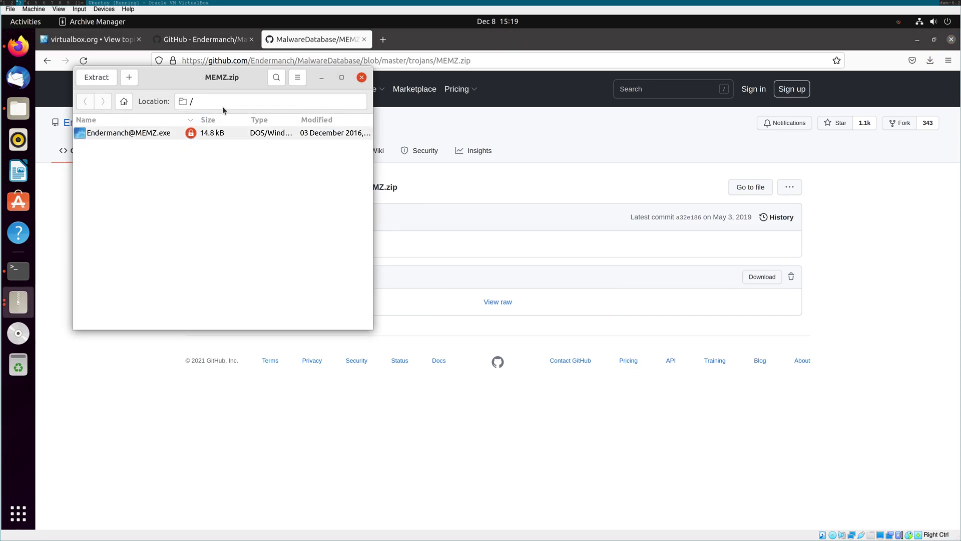
{"action": "left_click", "coordinate": [100, 78]}
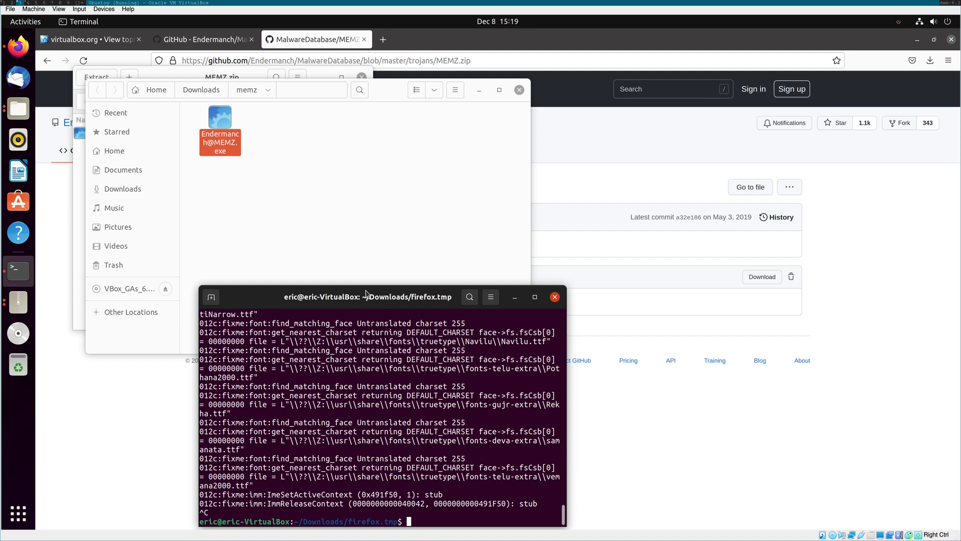
{"action": "left_click_drag", "start_coordinate": [363, 285], "coordinate": [603, 201]}
{"action": "type", "text": "wine"}
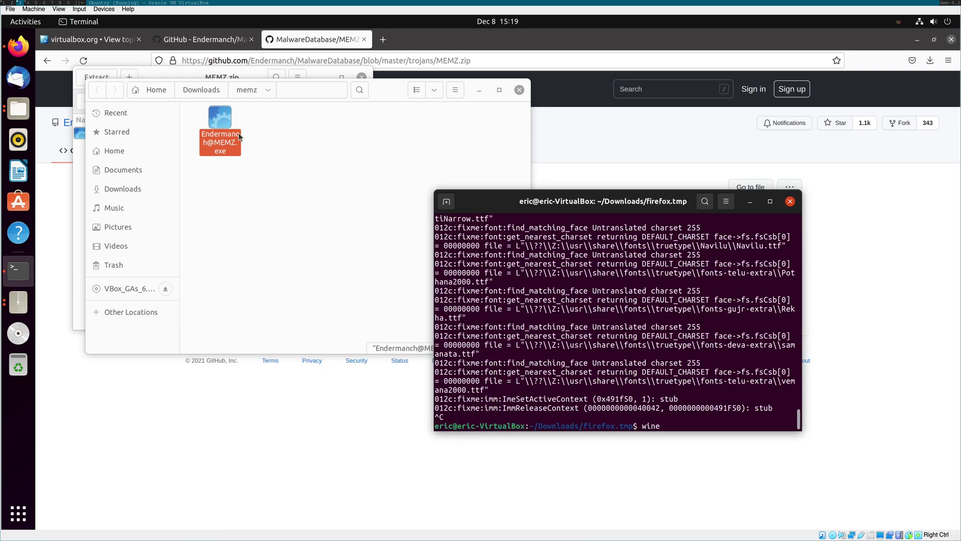
{"action": "left_click_drag", "start_coordinate": [221, 122], "coordinate": [661, 398]}
{"action": "key", "text": "Return"}
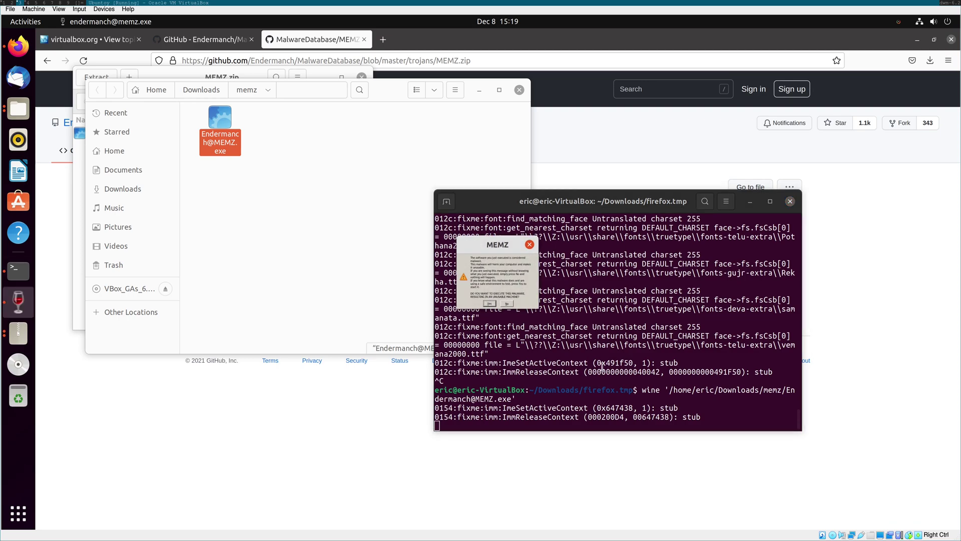
Accept both MEMZ warnings, closing the extracted memz folder window.
{"action": "left_click", "coordinate": [490, 304]}
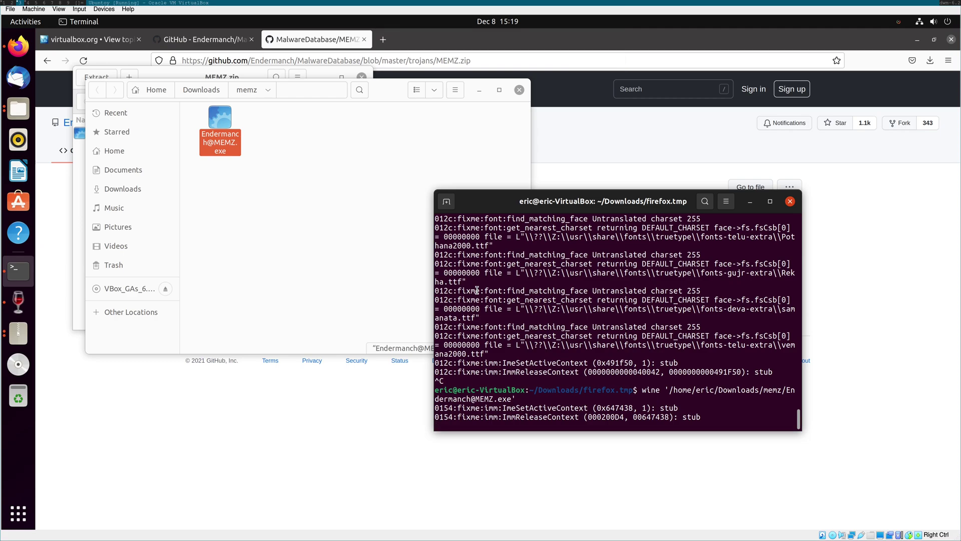
{"action": "left_click_drag", "start_coordinate": [539, 202], "coordinate": [630, 209]}
{"action": "left_click", "coordinate": [519, 89]}
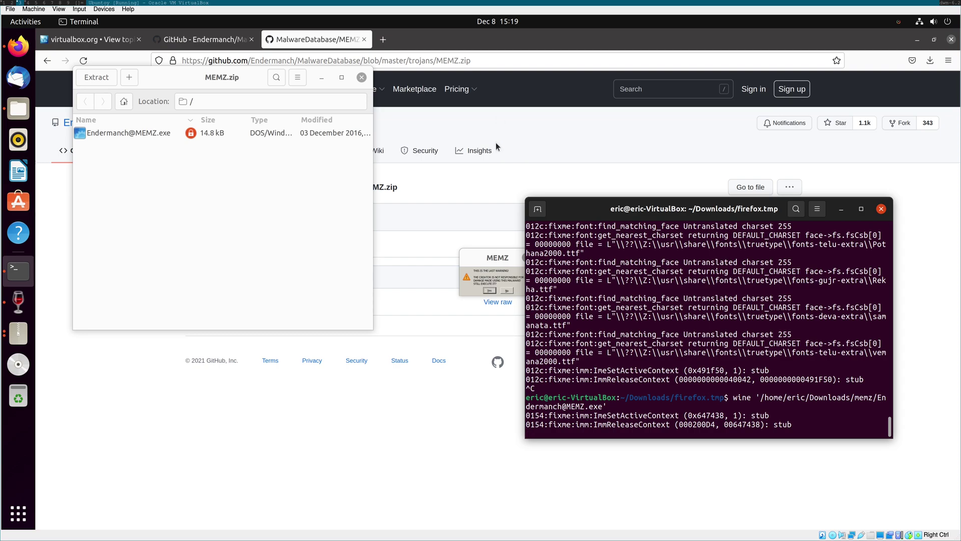
{"action": "left_click", "coordinate": [493, 272]}
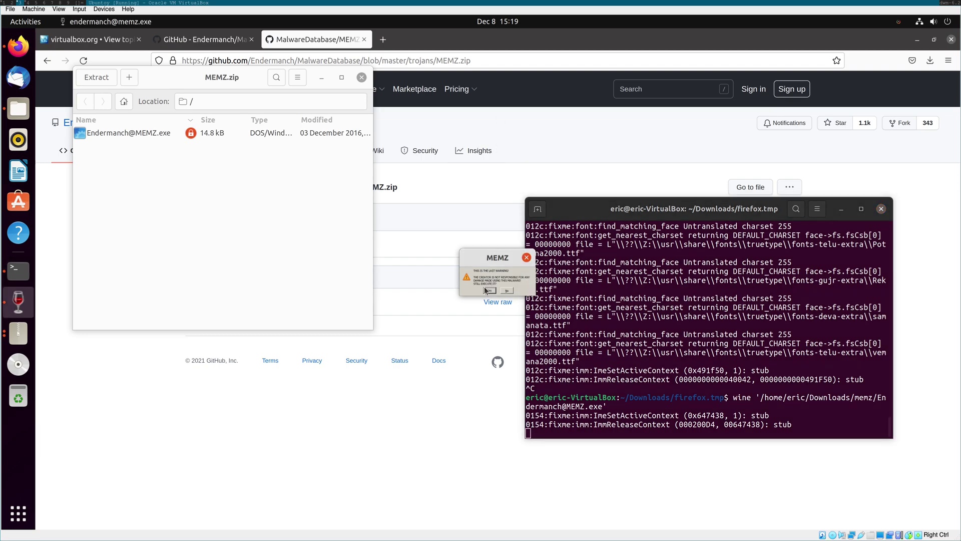
{"action": "left_click", "coordinate": [489, 290]}
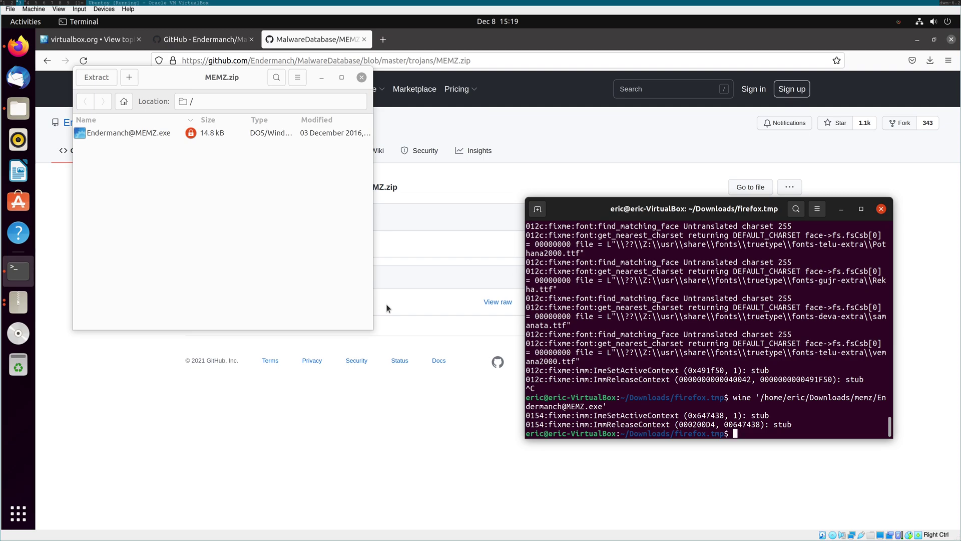
Close the MEMZ.zip archive and go to YouTube in a new Firefox tab.
{"action": "left_click", "coordinate": [362, 80]}
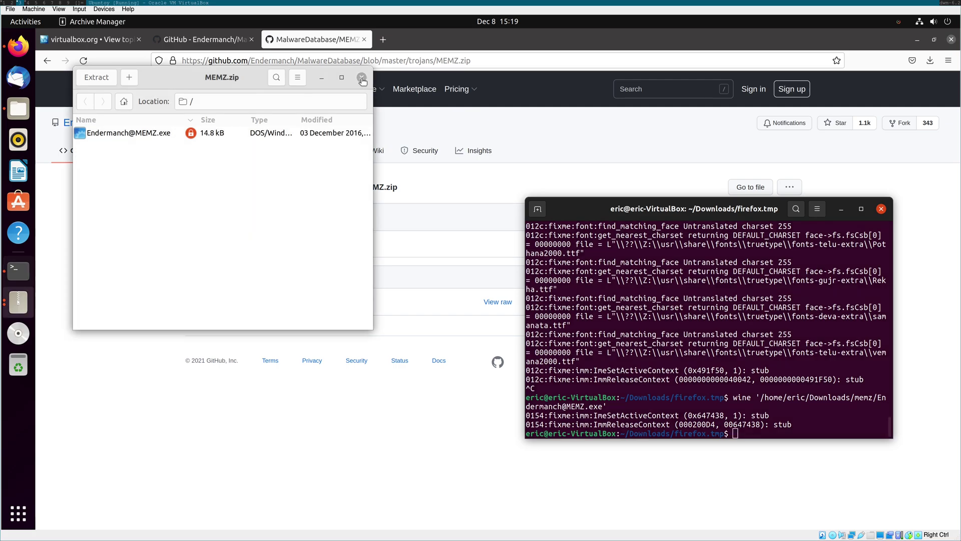
{"action": "left_click", "coordinate": [362, 79]}
{"action": "left_click", "coordinate": [386, 44]}
{"action": "double_click", "coordinate": [386, 44]}
{"action": "type", "text": "youtube.com"}
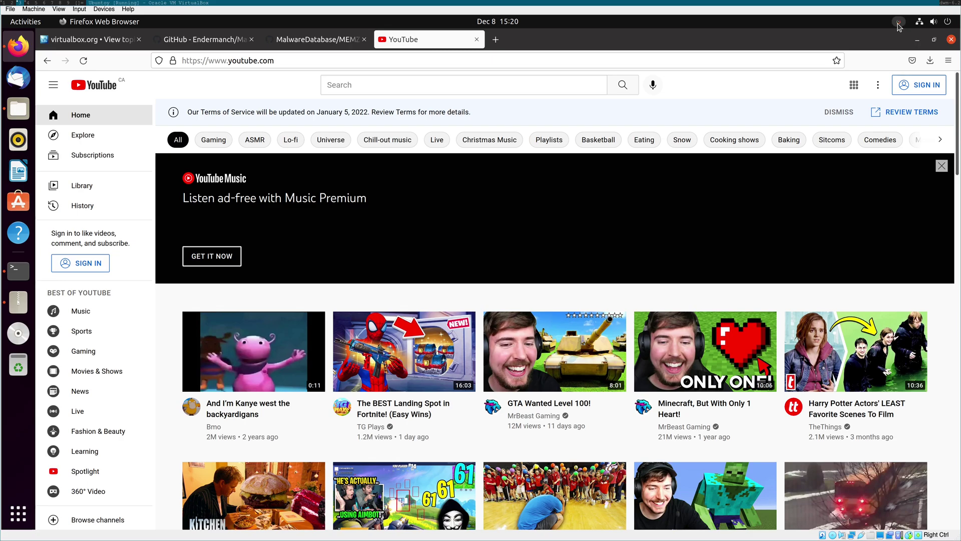
Open another new Firefox tab, then return to the terminal.
{"action": "left_click", "coordinate": [497, 40]}
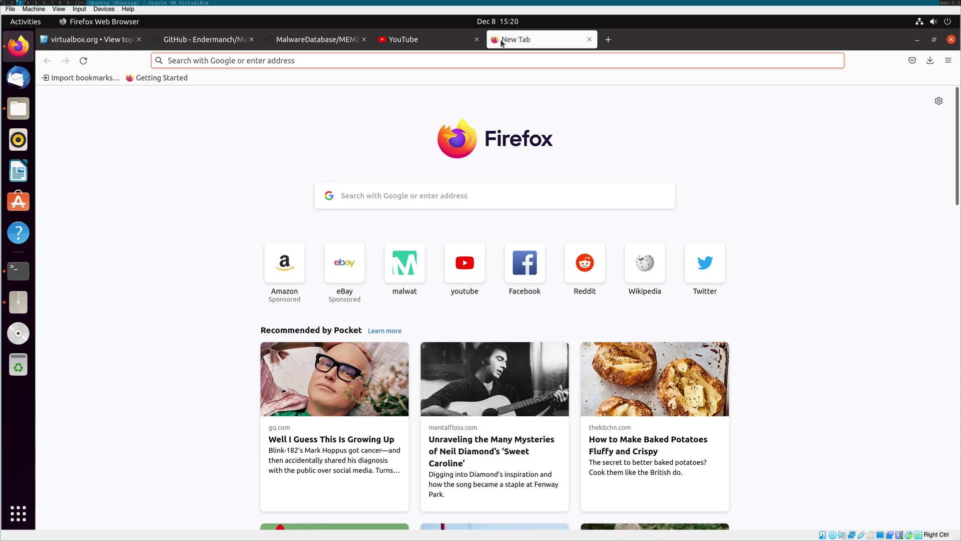
{"action": "type", "text": "youtube.com/"}
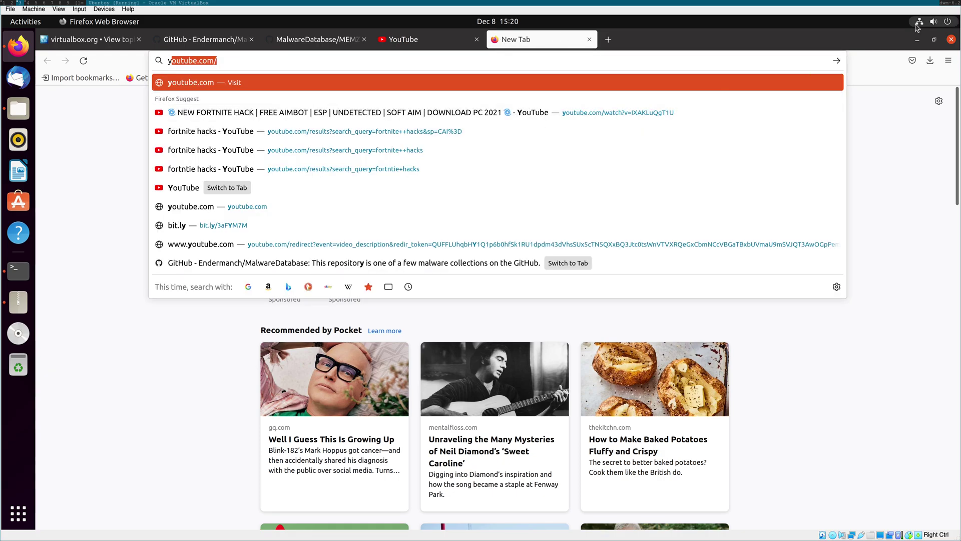
{"action": "left_click", "coordinate": [20, 273]}
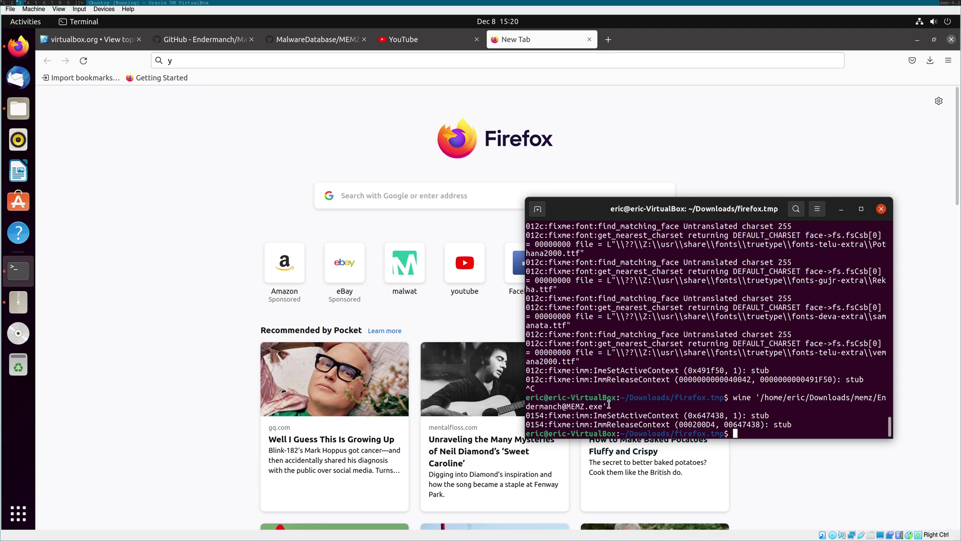
Run top in a widened terminal to list MEMZ and Wine processes, then open the system menu.
{"action": "type", "text": "top"}
{"action": "key", "text": "Return"}
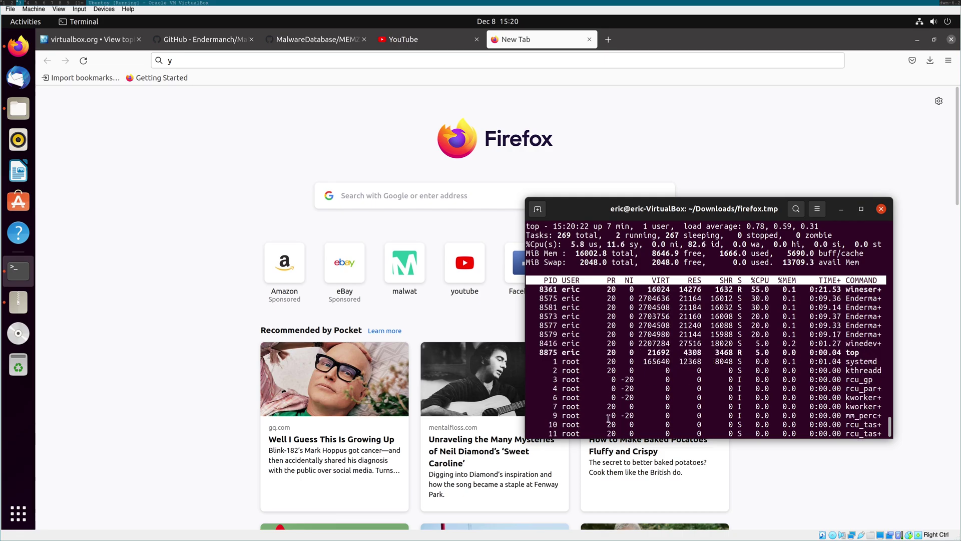
{"action": "left_click_drag", "start_coordinate": [526, 316], "coordinate": [354, 315]}
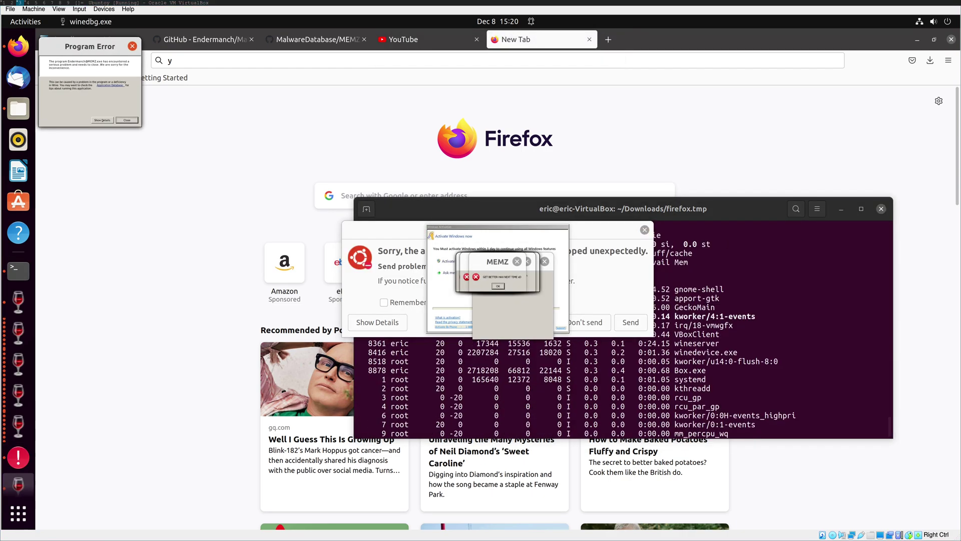
{"action": "left_click", "coordinate": [934, 21]}
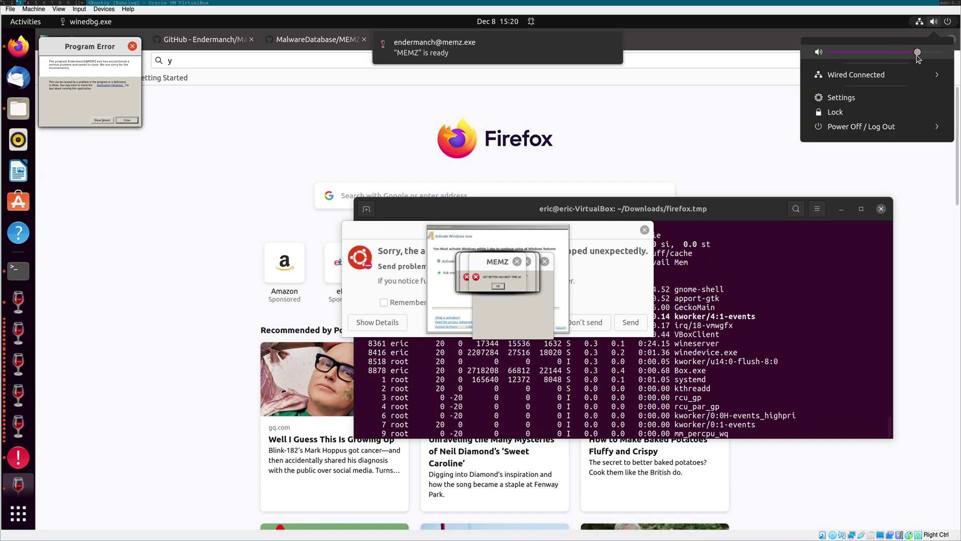
Open Settings' Sound page and run the speaker test, testing Front Right.
{"action": "left_click", "coordinate": [834, 97]}
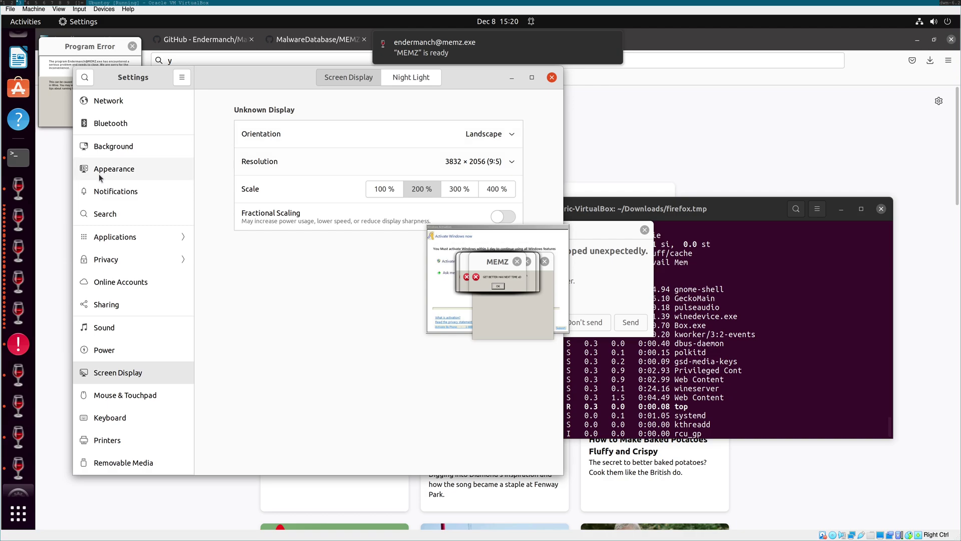
{"action": "left_click", "coordinate": [126, 323]}
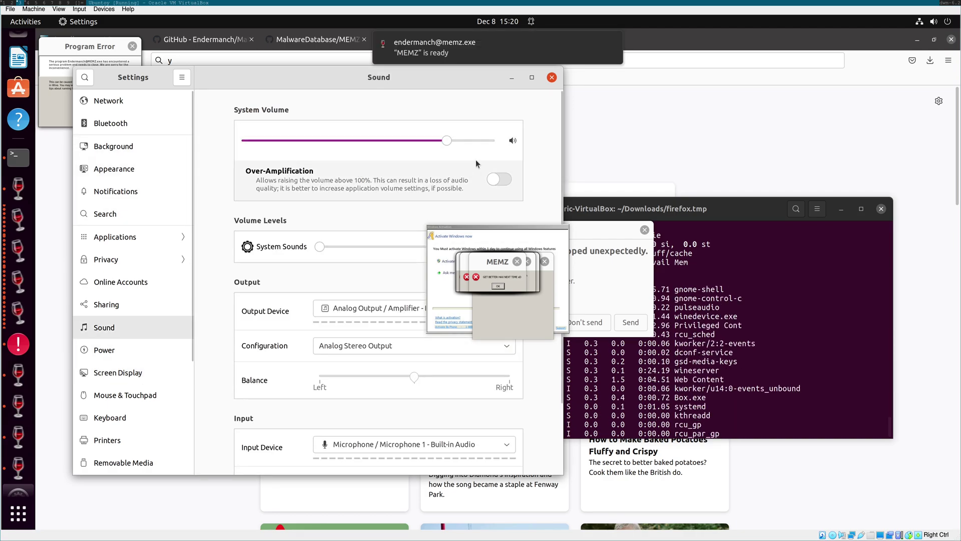
{"action": "scroll", "coordinate": [302, 361], "scroll_direction": "down", "scroll_amount": 2}
{"action": "scroll", "coordinate": [301, 362], "scroll_direction": "down", "scroll_amount": 2}
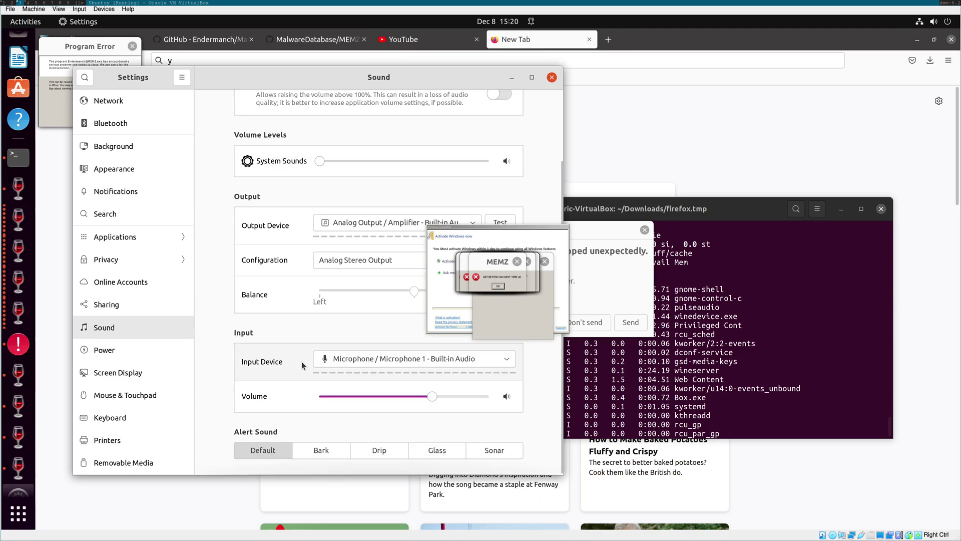
{"action": "scroll", "coordinate": [367, 211], "scroll_direction": "up", "scroll_amount": 4}
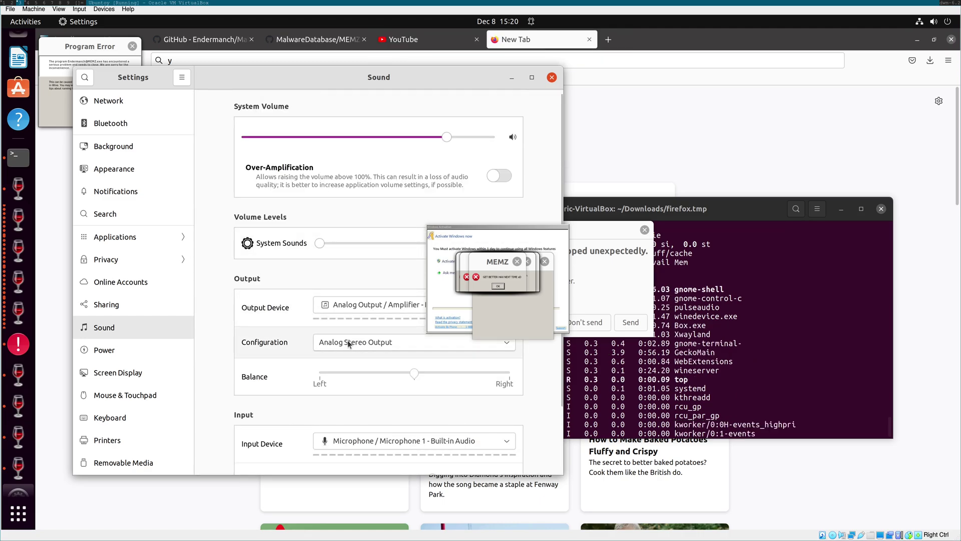
{"action": "left_click_drag", "start_coordinate": [247, 77], "coordinate": [170, 131]}
{"action": "left_click", "coordinate": [424, 359]}
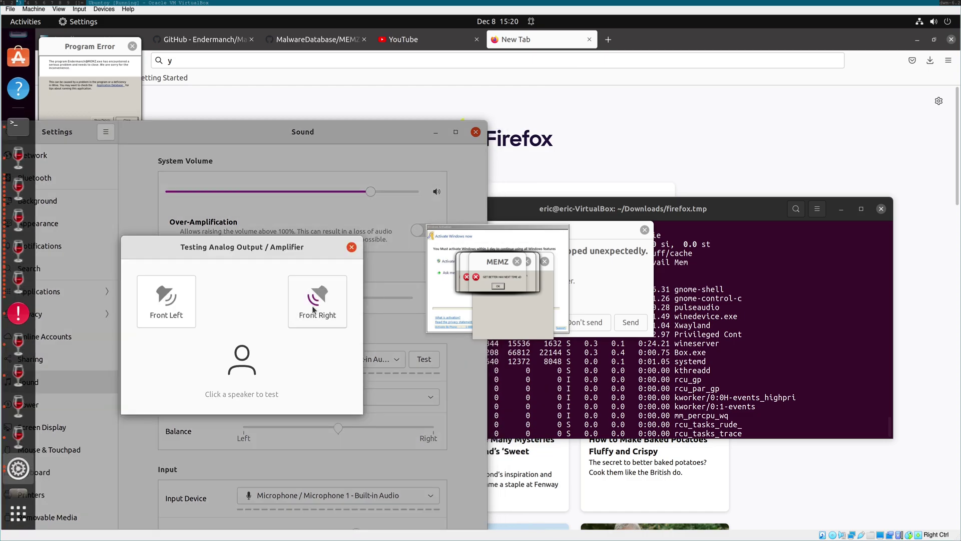
{"action": "left_click", "coordinate": [351, 247]}
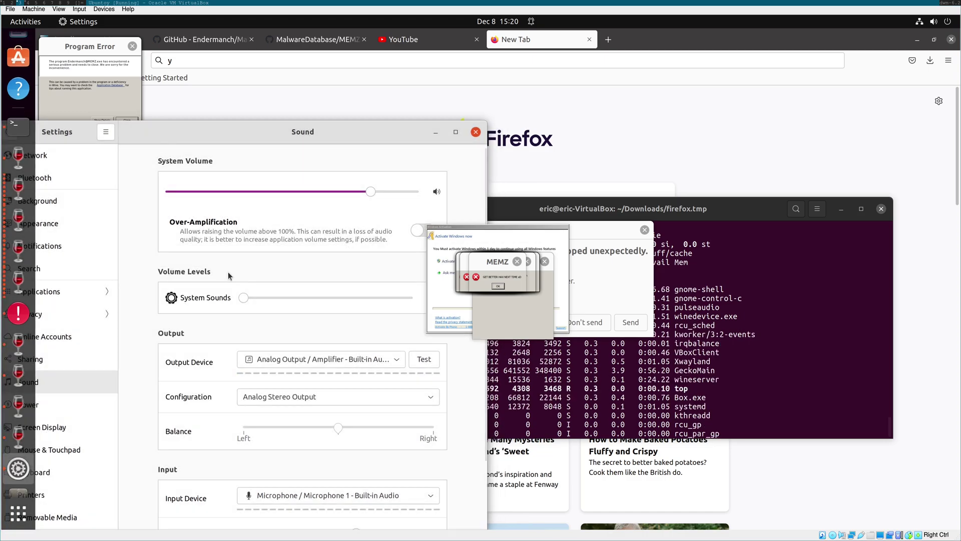
{"action": "left_click_drag", "start_coordinate": [187, 130], "coordinate": [264, 275]}
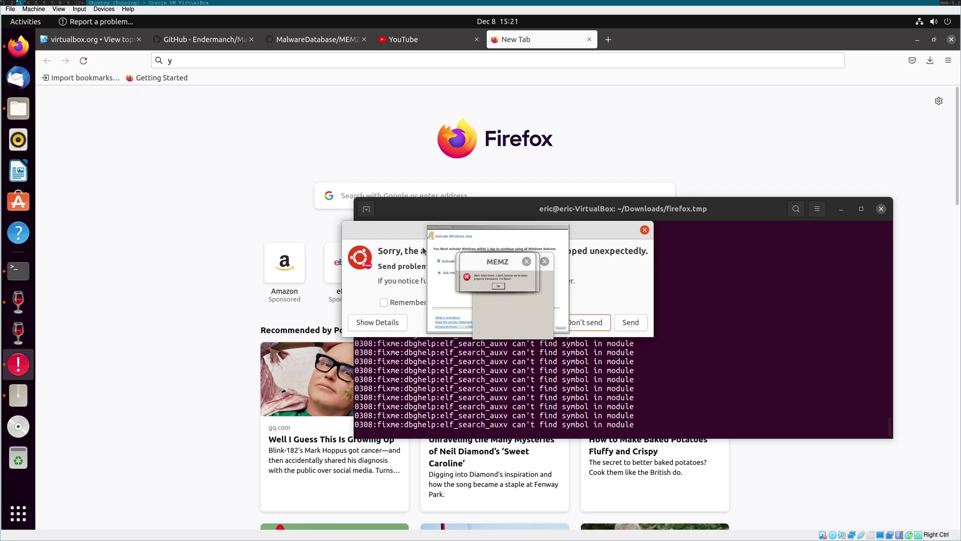
Start the fake Windows activation and close the wine-preloader crash report with Don't send.
{"action": "left_click", "coordinate": [482, 268]}
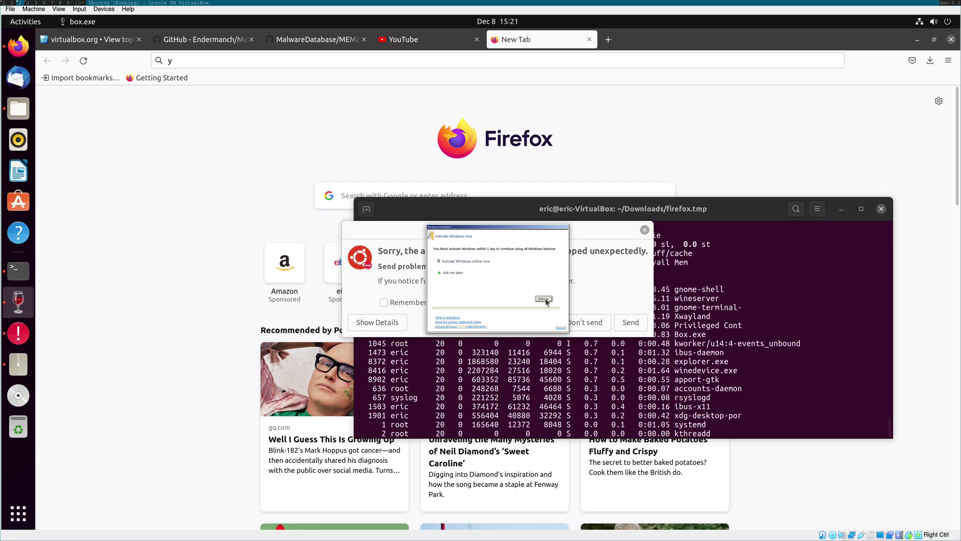
{"action": "left_click", "coordinate": [546, 299]}
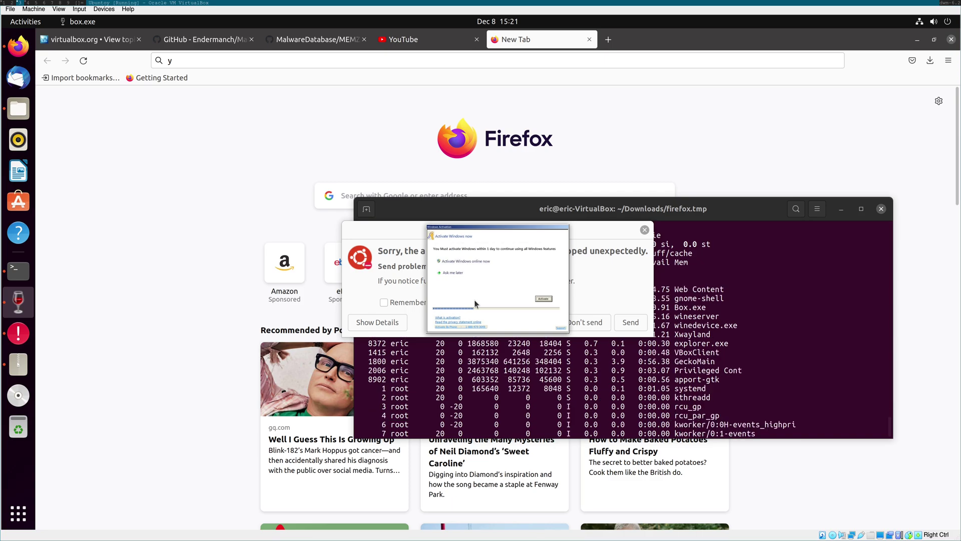
{"action": "left_click_drag", "start_coordinate": [600, 234], "coordinate": [374, 203]}
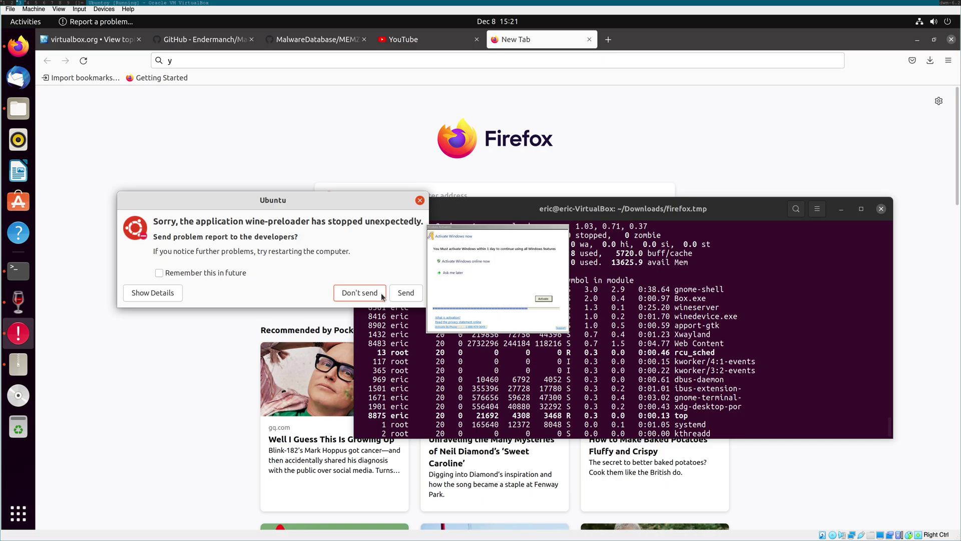
{"action": "left_click", "coordinate": [359, 298]}
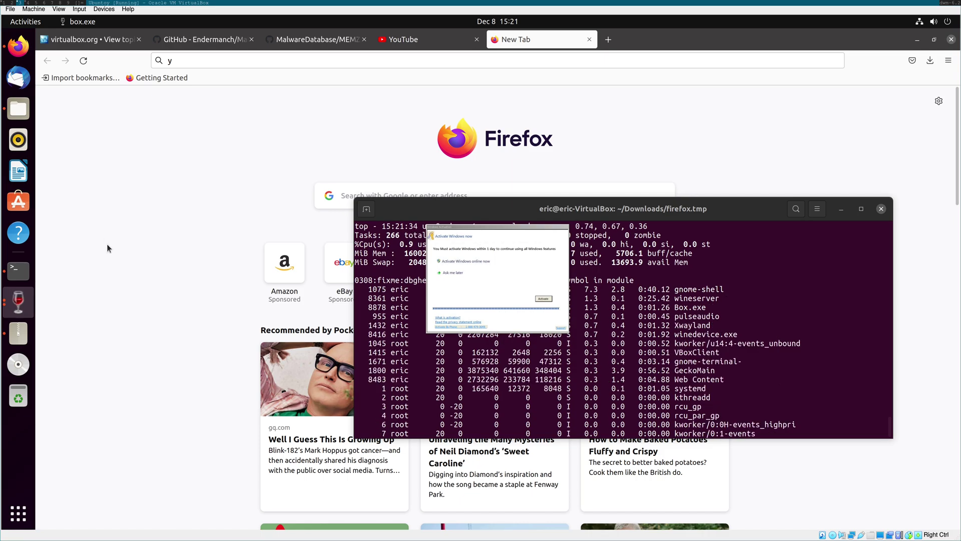
{"action": "left_click", "coordinate": [18, 299]}
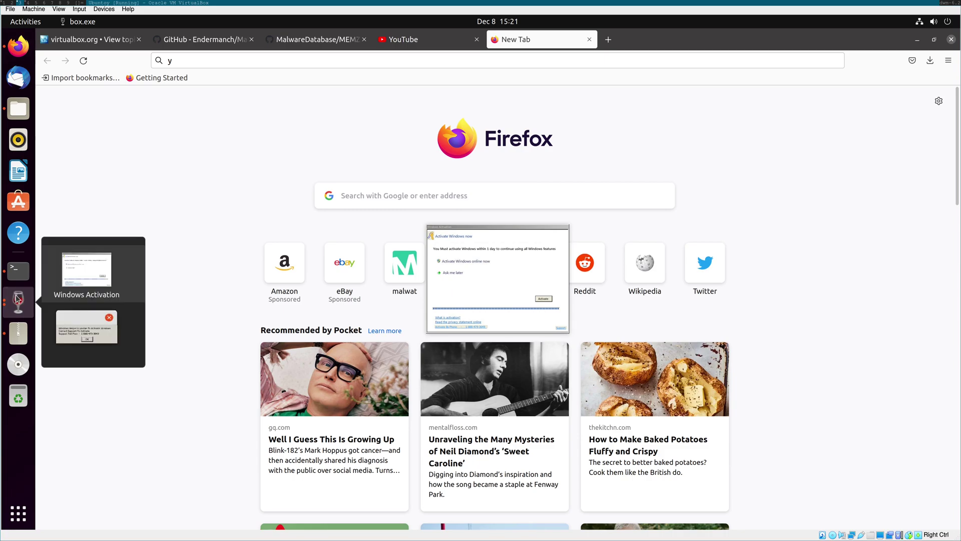
Quit box.exe from the Wine dock icon and bring the terminal running top back.
{"action": "left_click", "coordinate": [547, 289]}
{"action": "left_click_drag", "start_coordinate": [507, 226], "coordinate": [727, 298]}
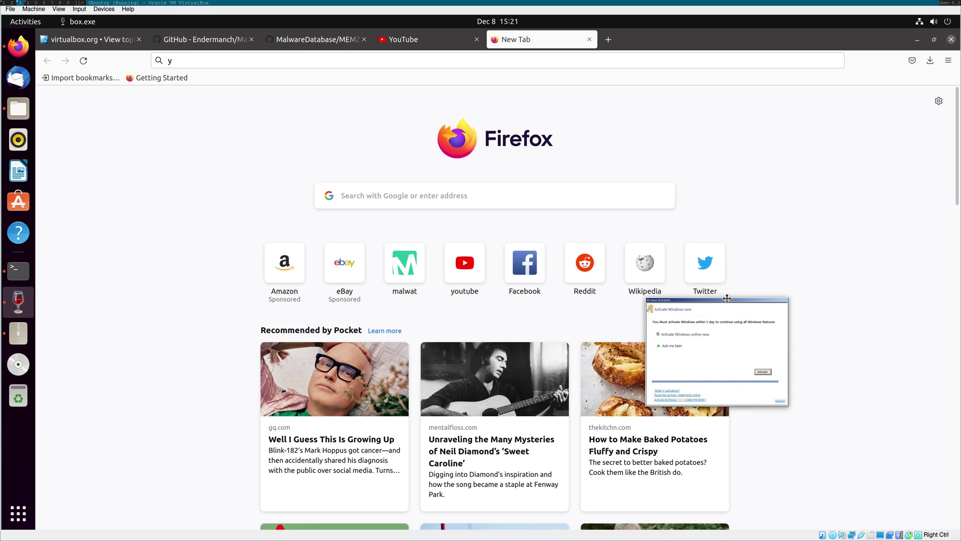
{"action": "right_click", "coordinate": [18, 302]}
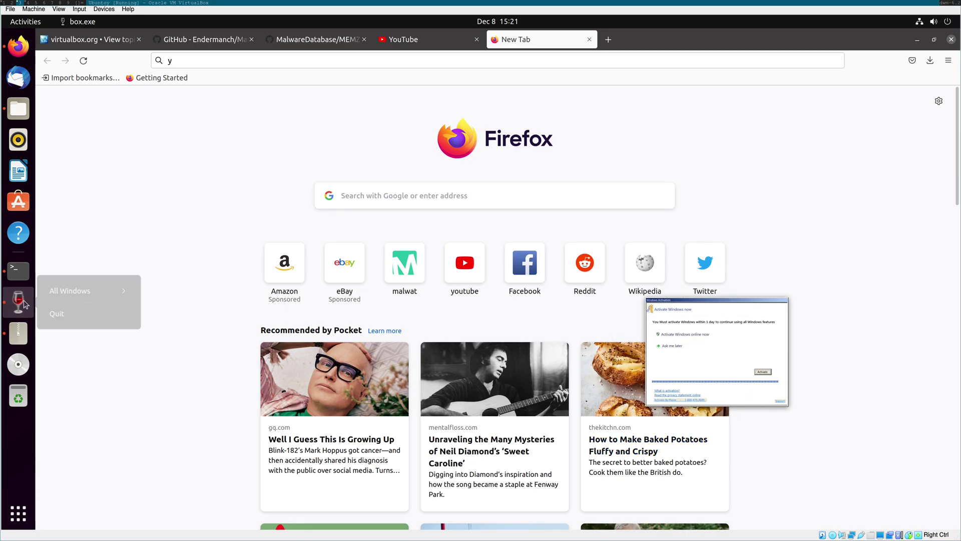
{"action": "left_click", "coordinate": [54, 313]}
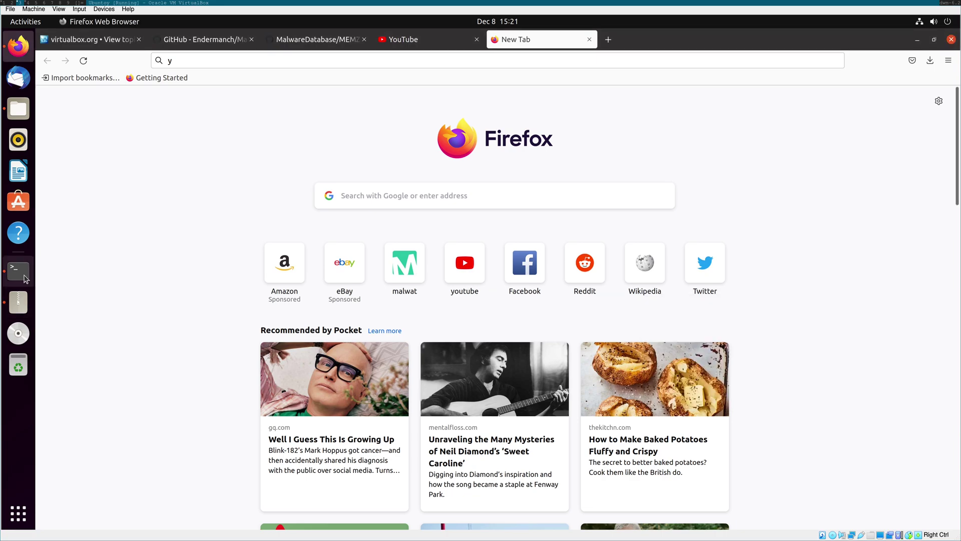
{"action": "left_click", "coordinate": [18, 271]}
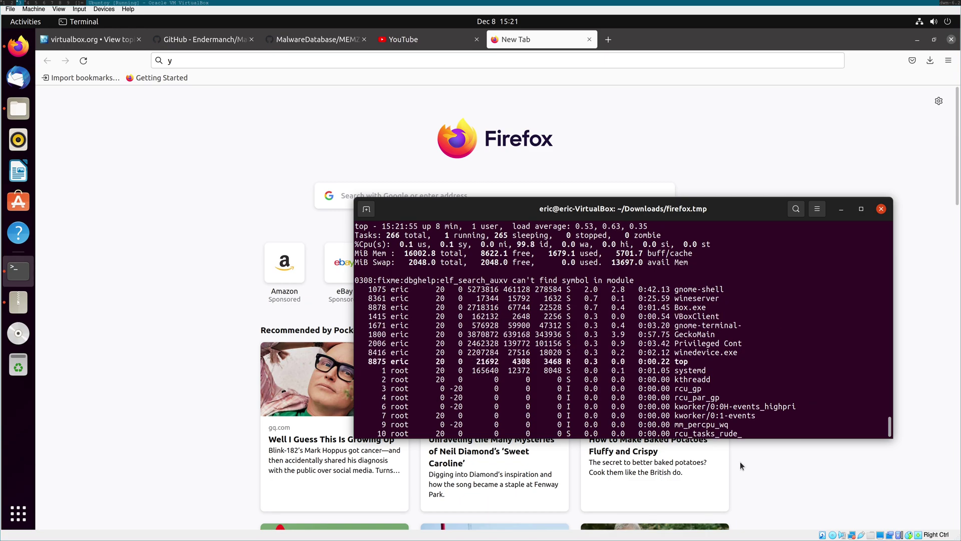
{"action": "double_click", "coordinate": [773, 433]}
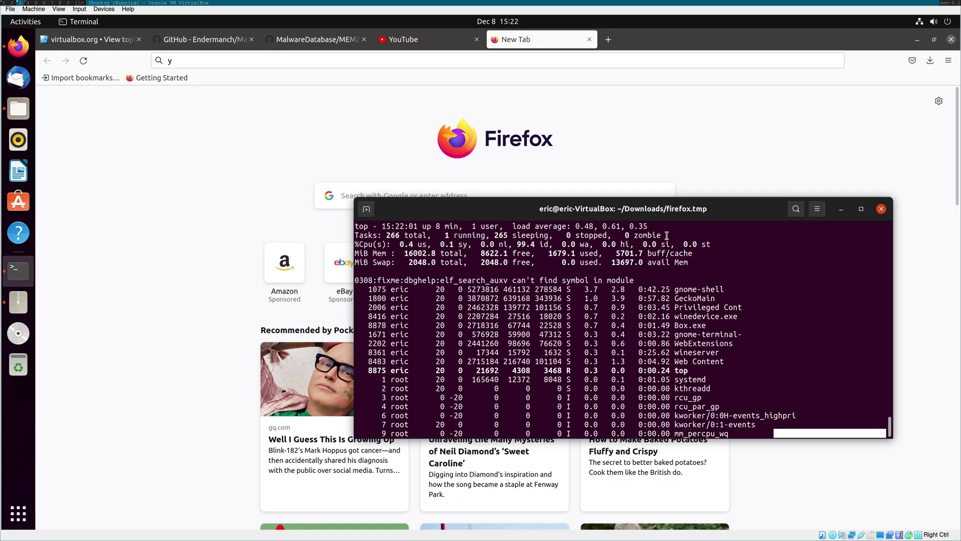
Navigate from the MEMZ.zip page to the jokes folder and download FakeWindowsUpdate.zip.
{"action": "left_click", "coordinate": [315, 39]}
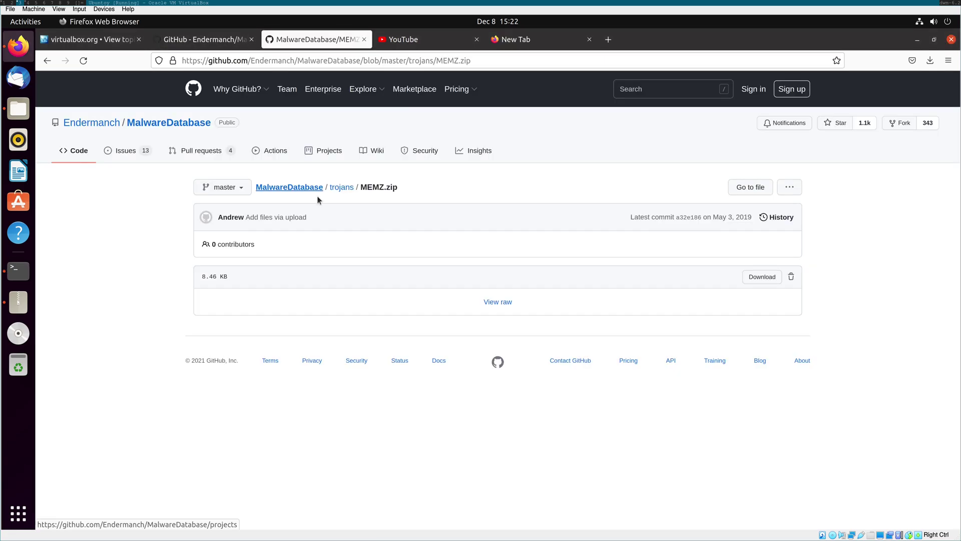
{"action": "left_click", "coordinate": [342, 187]}
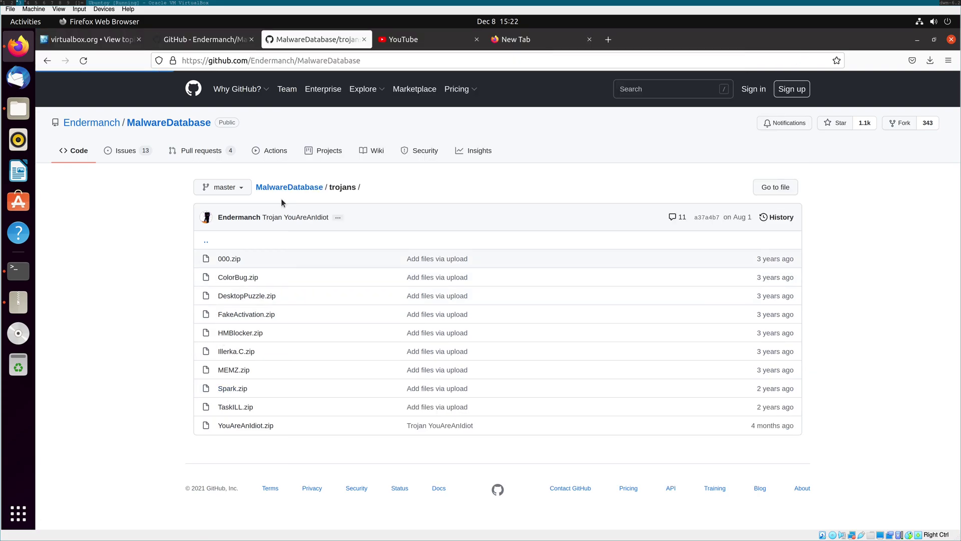
{"action": "left_click", "coordinate": [281, 189]}
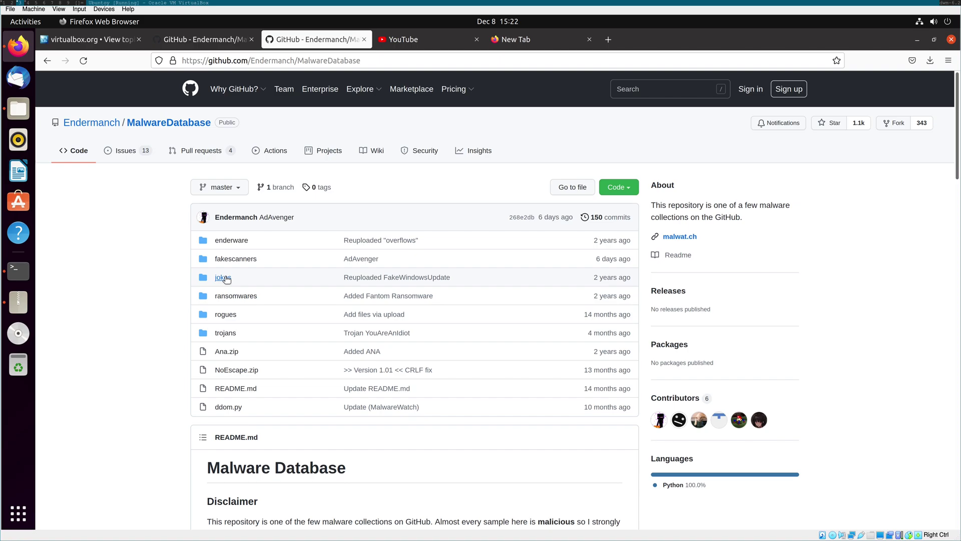
{"action": "left_click", "coordinate": [223, 278]}
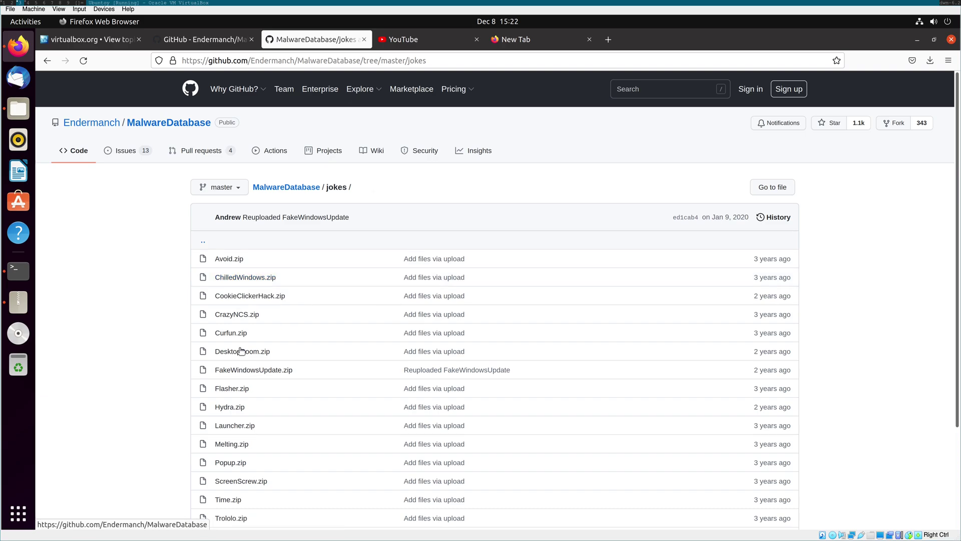
{"action": "left_click", "coordinate": [253, 370]}
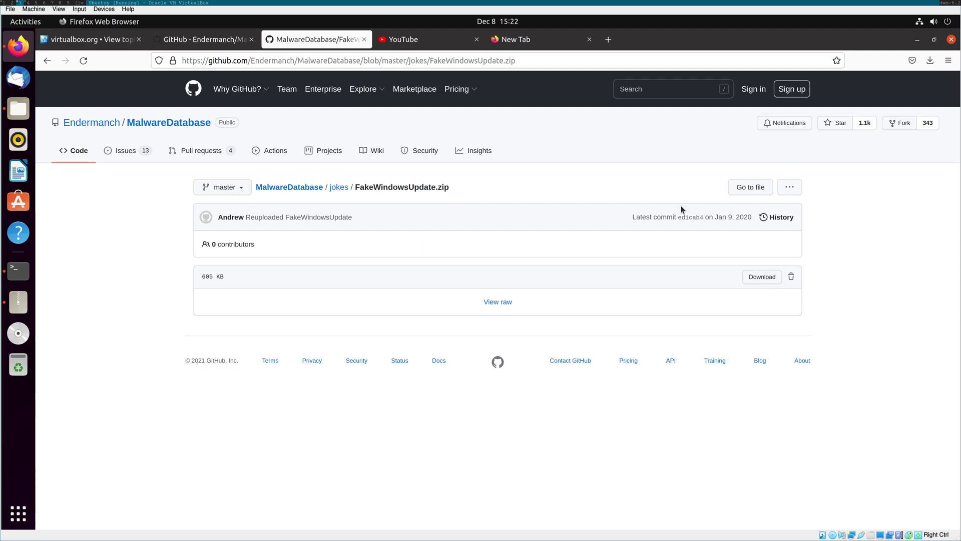
{"action": "left_click", "coordinate": [762, 277]}
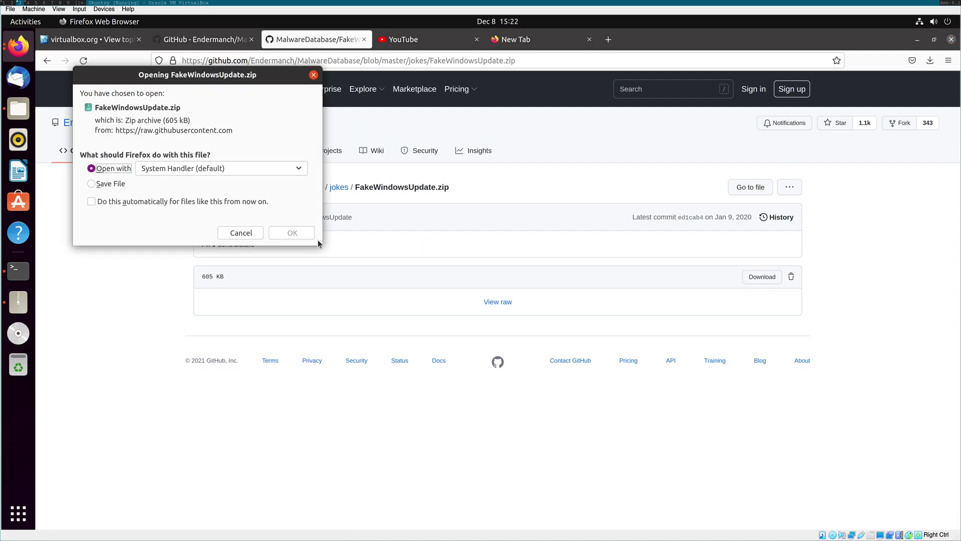
Open FakeWindowsUpdate.zip in Archive Manager and extract it into firefox.tmp using the zip password, then show the files.
{"action": "left_click", "coordinate": [311, 239]}
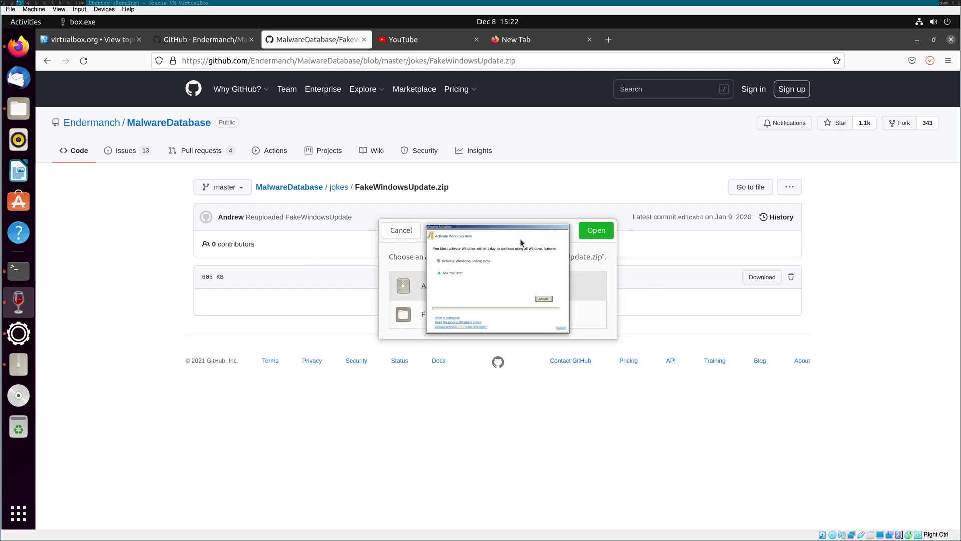
{"action": "left_click", "coordinate": [597, 230]}
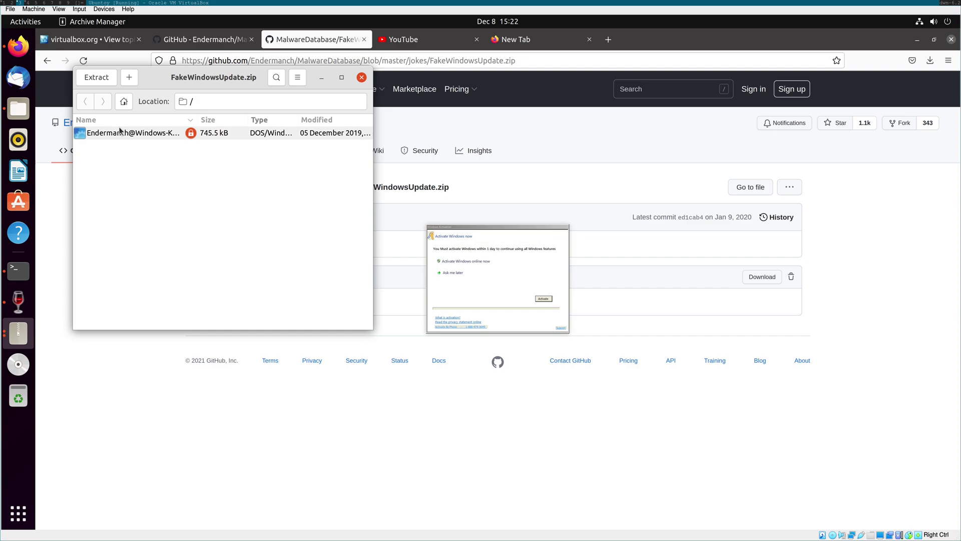
{"action": "key", "text": "ctrl+e"}
{"action": "key", "text": "Return"}
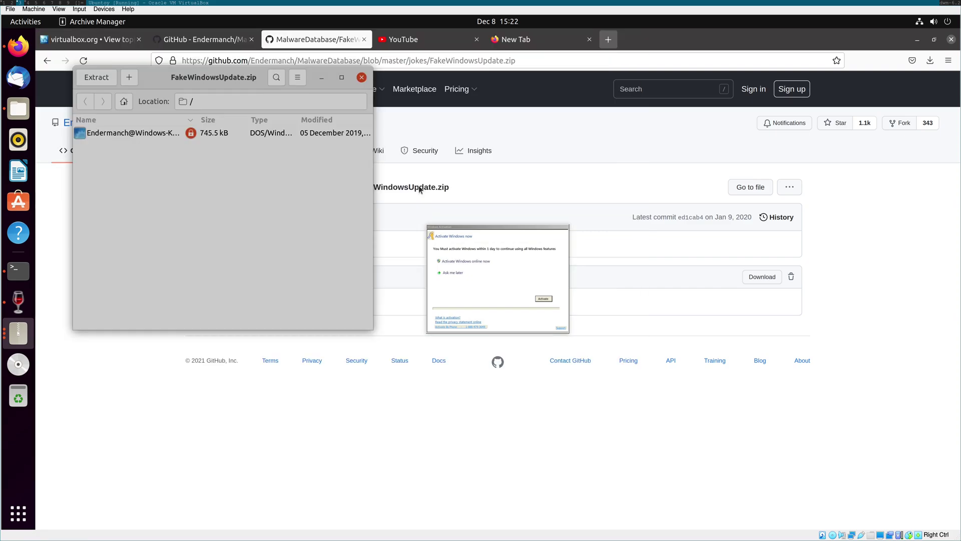
{"action": "type", "text": "mysubsarethe"}
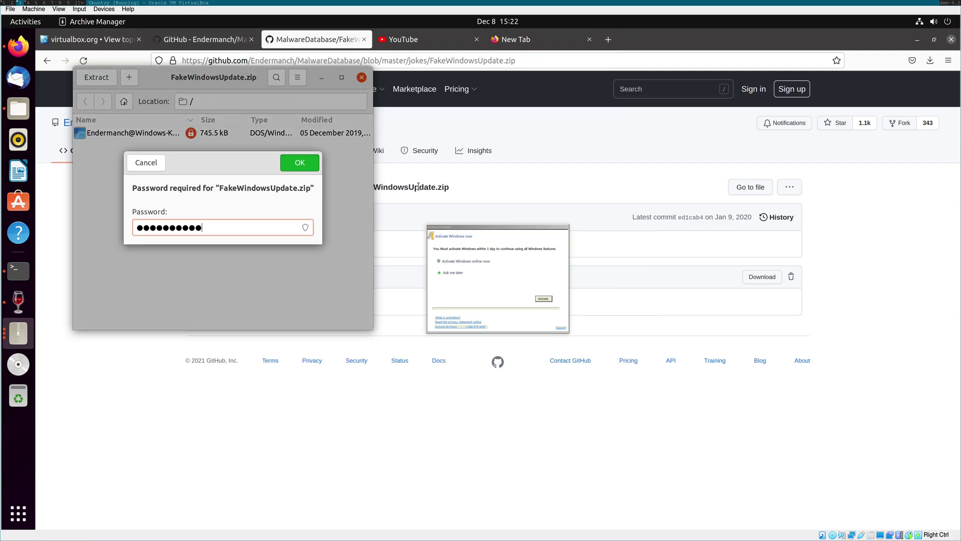
{"action": "key", "text": "Return"}
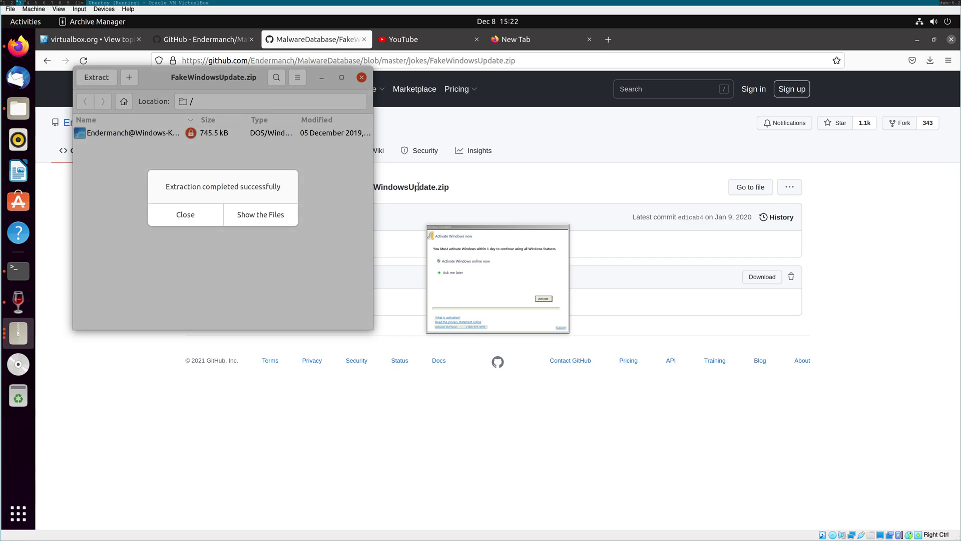
{"action": "left_click", "coordinate": [244, 221]}
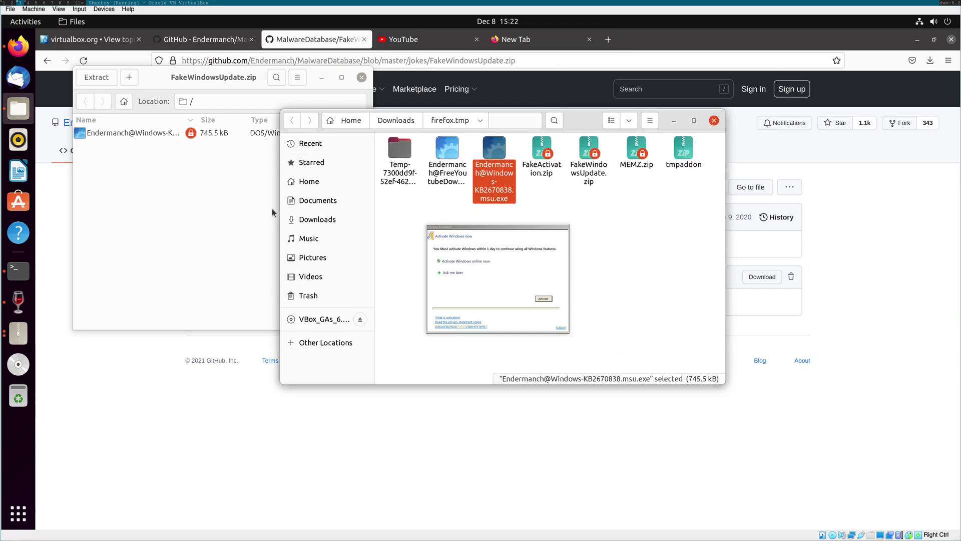
In a new Terminal tab, change into the firefox.tmp folder and list its files.
{"action": "left_click", "coordinate": [17, 268]}
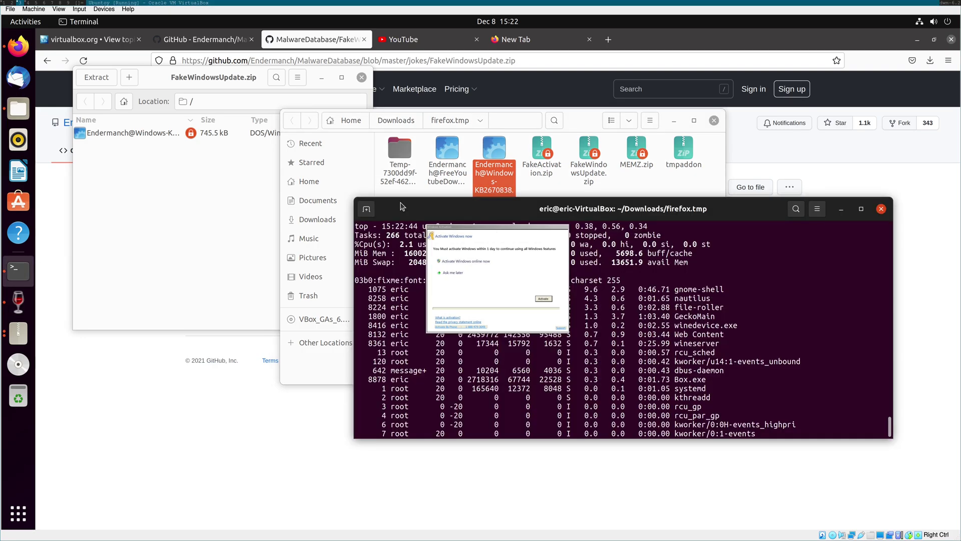
{"action": "key", "text": "ctrl+shift+t"}
{"action": "type", "text": "fire"}
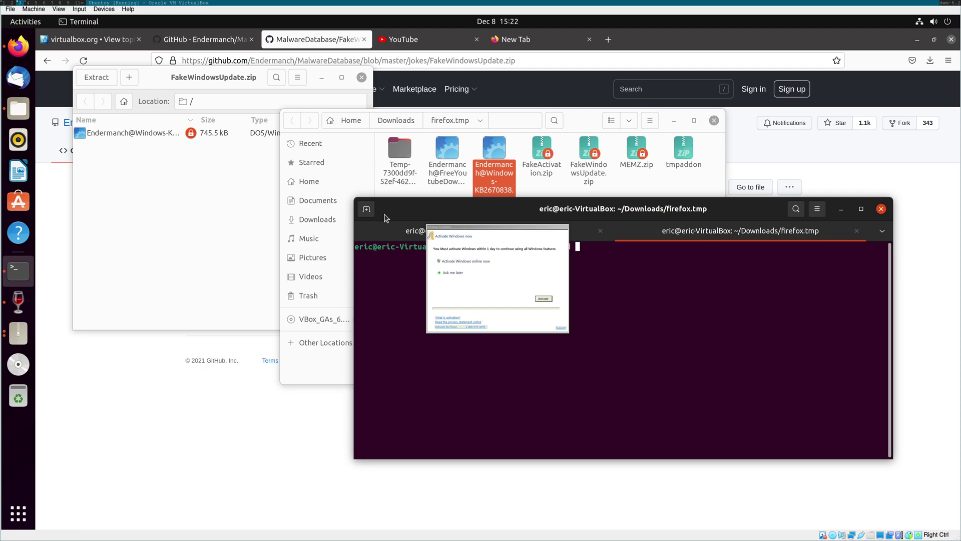
{"action": "type", "text": "fox.tmp"}
{"action": "key", "text": "Return"}
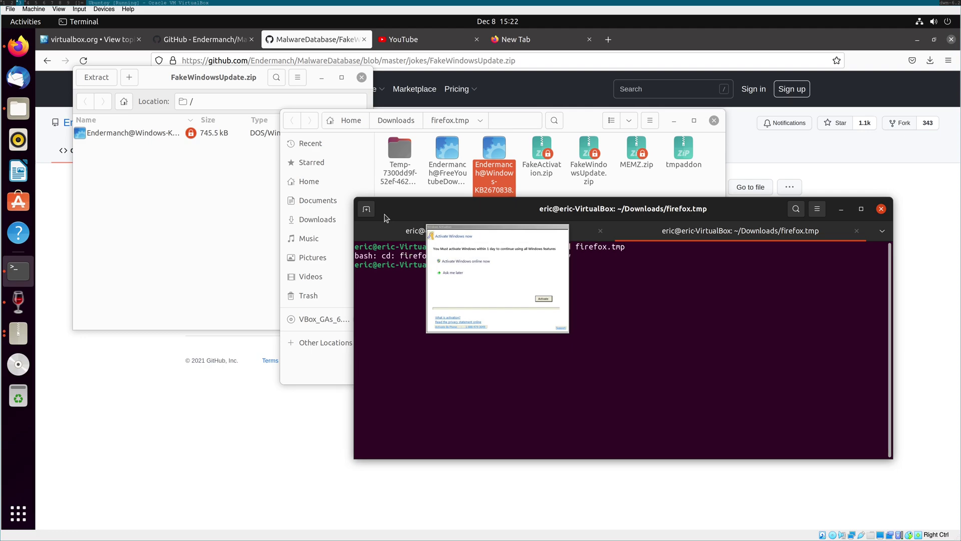
{"action": "type", "text": "ls"}
{"action": "key", "text": "Return"}
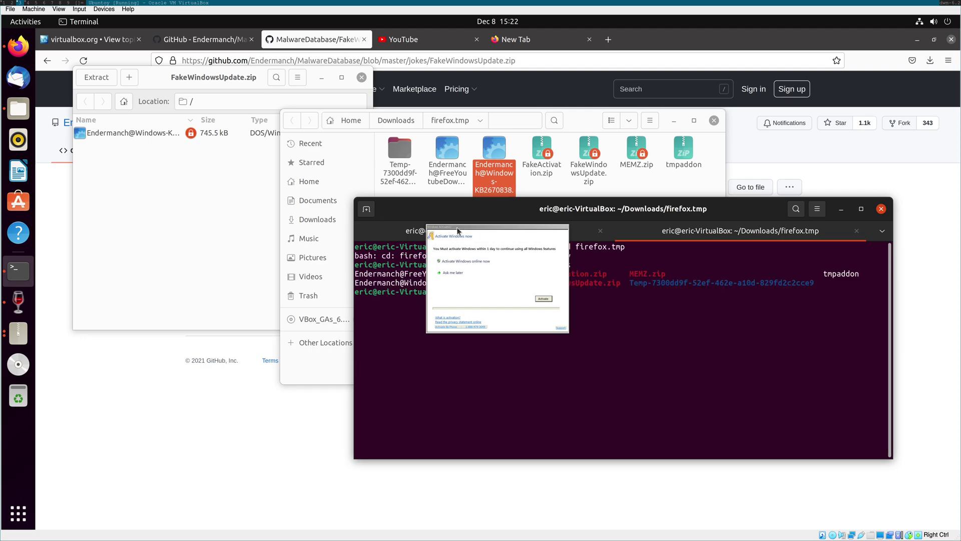
{"action": "left_click_drag", "start_coordinate": [453, 228], "coordinate": [214, 260]}
{"action": "type", "text": "cd D"}
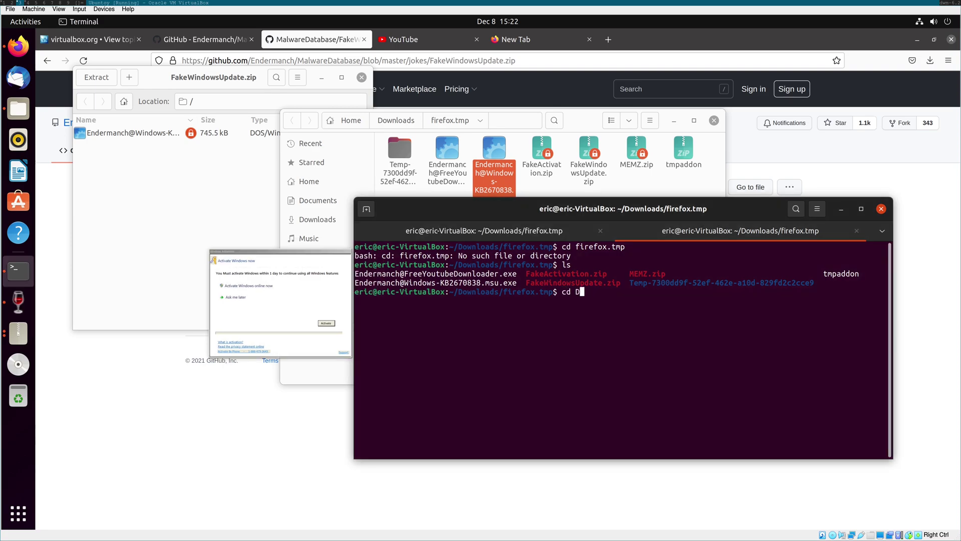
{"action": "type", "text": "ownloads"}
{"action": "key", "text": "BackSpace"}
{"action": "key", "text": "BackSpace"}
{"action": "key", "text": "BackSpace"}
{"action": "key", "text": "BackSpace"}
{"action": "key", "text": "BackSpace"}
{"action": "key", "text": "BackSpace"}
{"action": "key", "text": "BackSpace"}
{"action": "key", "text": "BackSpace"}
{"action": "key", "text": "BackSpace"}
{"action": "key", "text": "BackSpace"}
{"action": "key", "text": "BackSpace"}
{"action": "key", "text": "BackSpace"}
{"action": "type", "text": "wine Endermanch@W"}
{"action": "key", "text": "Tab"}
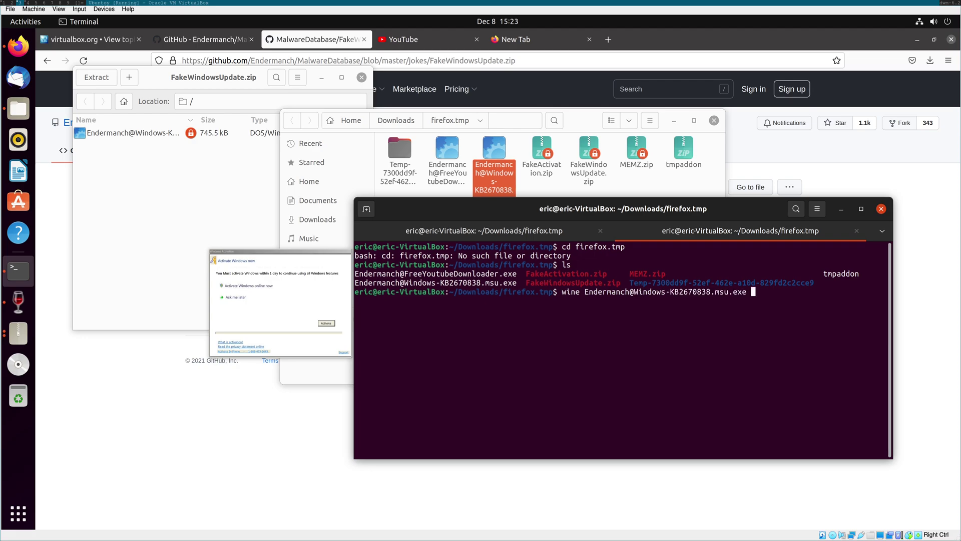
{"action": "key", "text": "Return"}
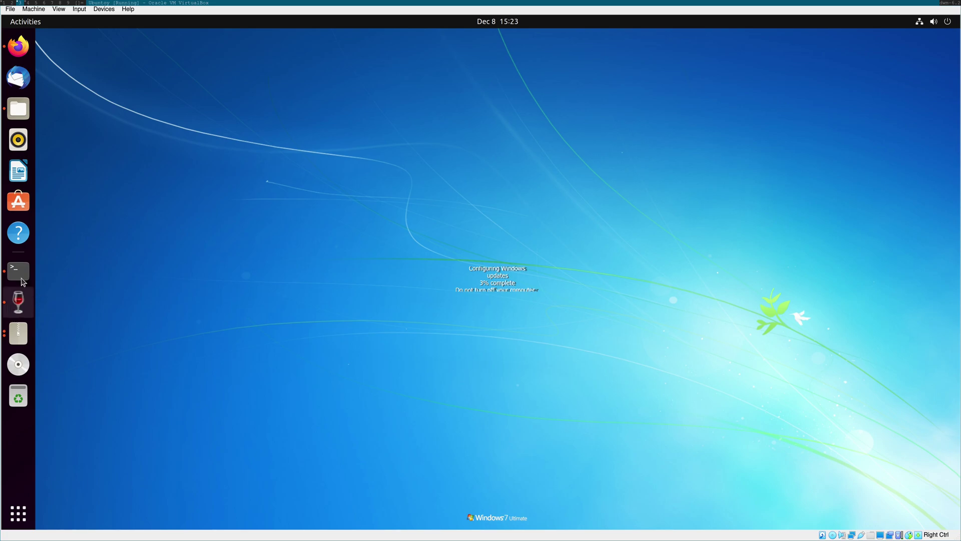
Leave the fake update screen running and switch back to Firefox's FakeWindowsUpdate.zip page.
{"action": "left_click", "coordinate": [20, 48]}
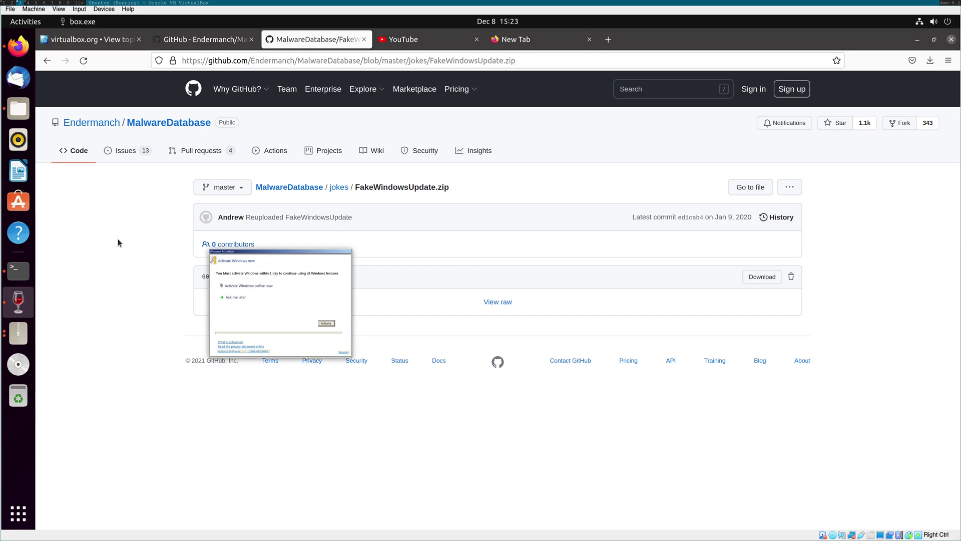
Go back from the FakeWindowsUpdate.zip page to the MalwareDatabase repository root.
{"action": "key", "text": "alt+Tab"}
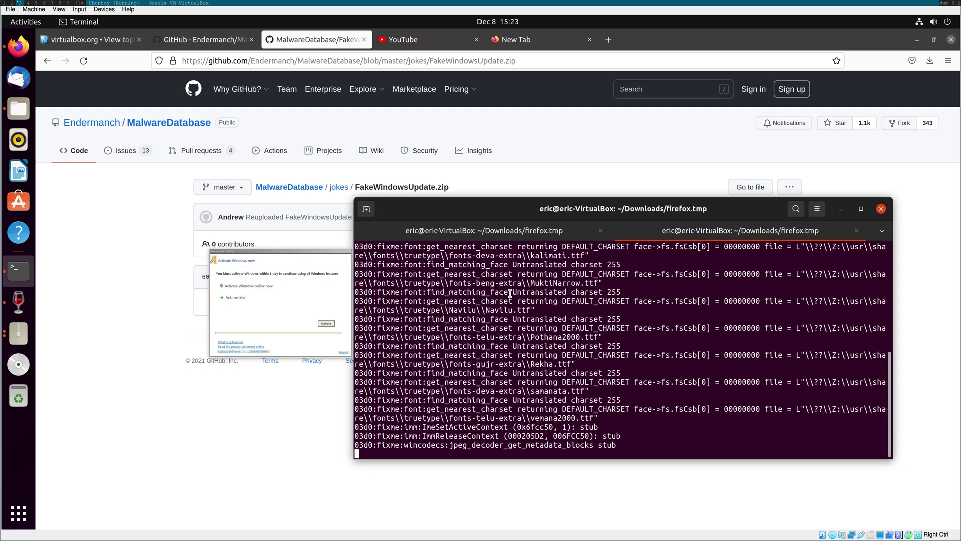
{"action": "key", "text": "alt+Tab"}
{"action": "key", "text": "alt+Left"}
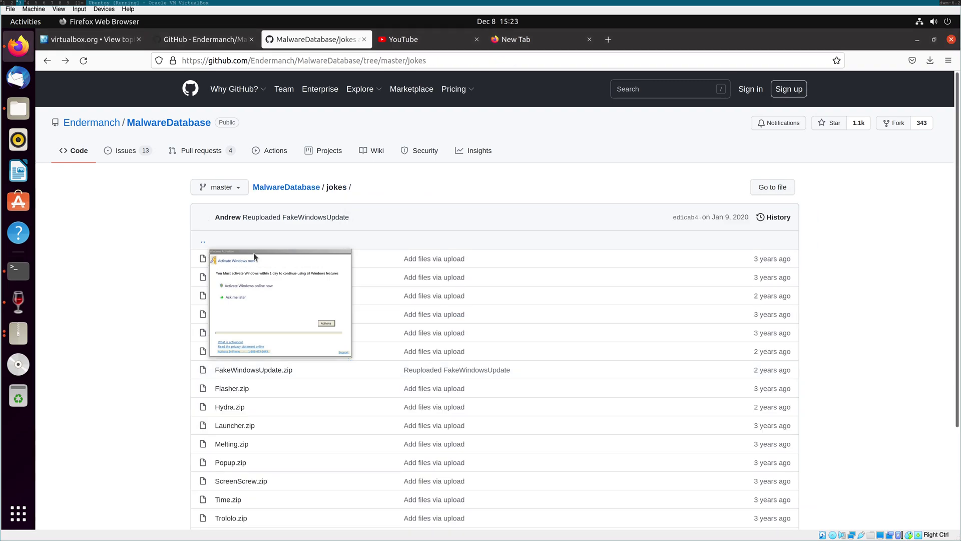
{"action": "scroll", "coordinate": [287, 225], "scroll_direction": "down", "scroll_amount": 5}
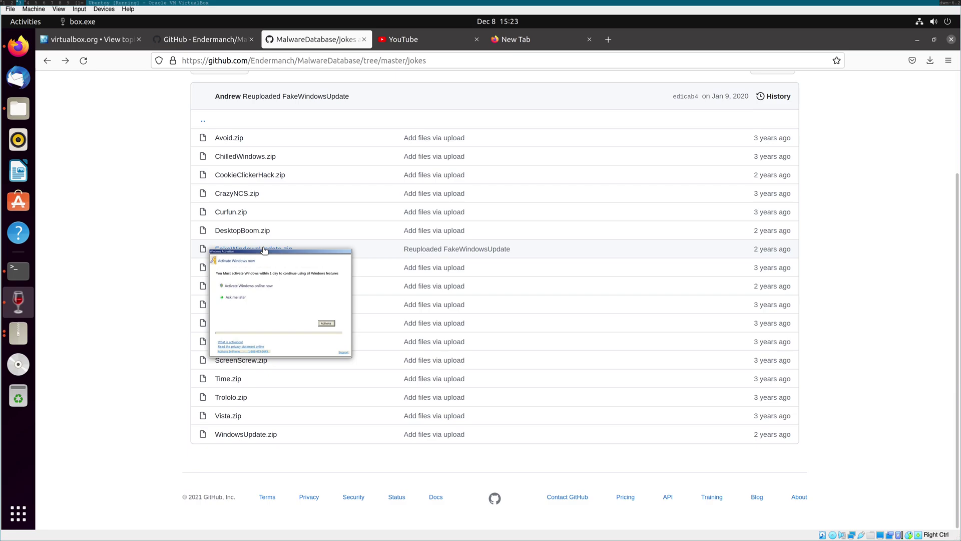
{"action": "key", "text": "alt+Tab"}
{"action": "key", "text": "alt+Left"}
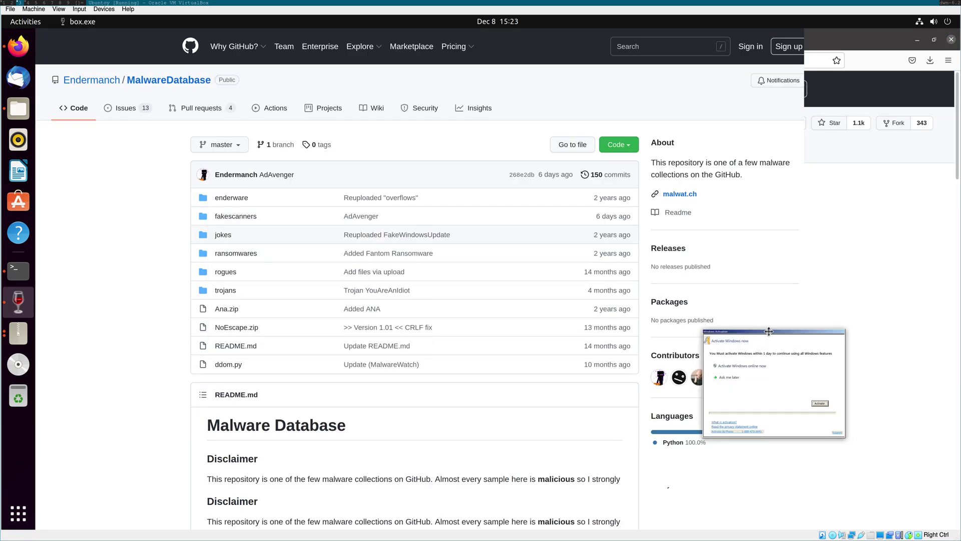
{"action": "key", "text": "alt+Tab"}
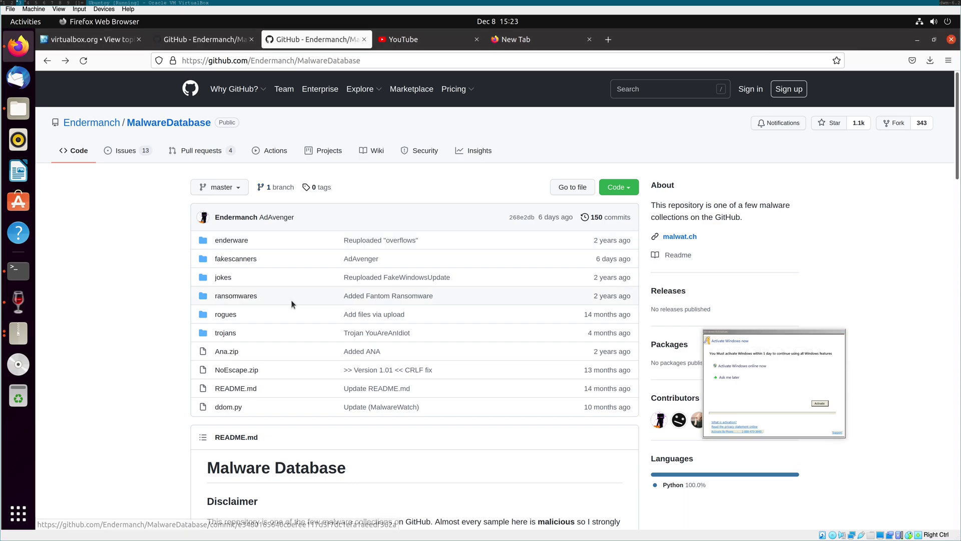
Download Antivirus Platinum.zip from the rogues folder and open it in Archive Manager.
{"action": "left_click", "coordinate": [227, 314]}
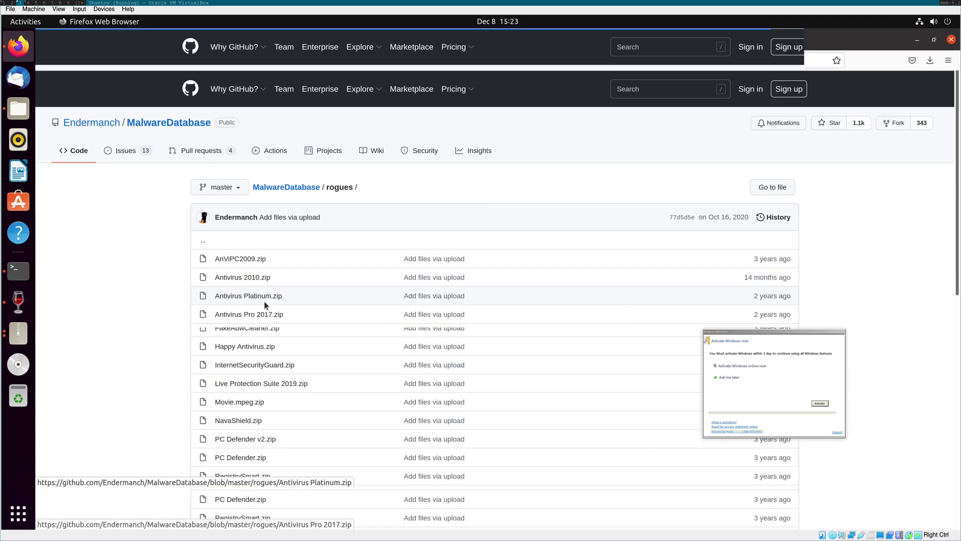
{"action": "left_click", "coordinate": [264, 302]}
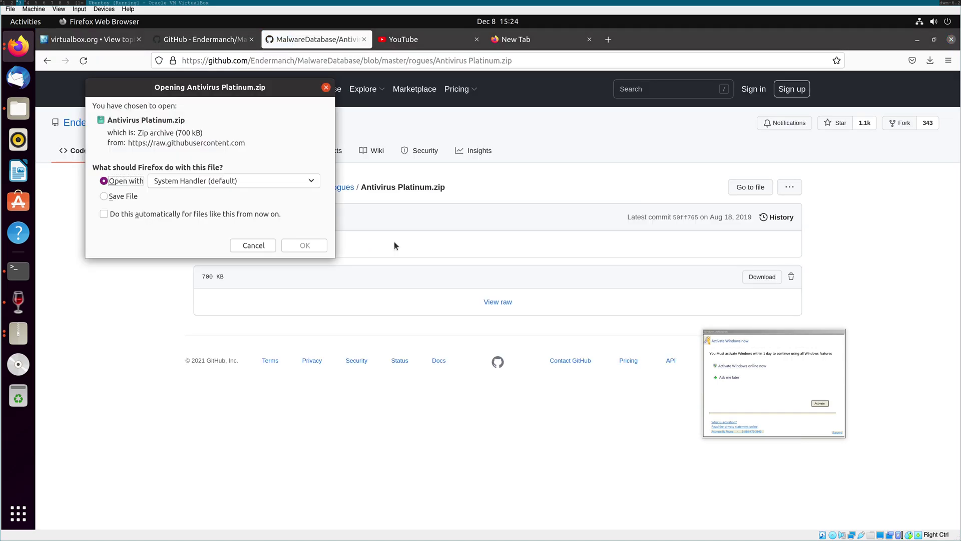
{"action": "left_click", "coordinate": [304, 247]}
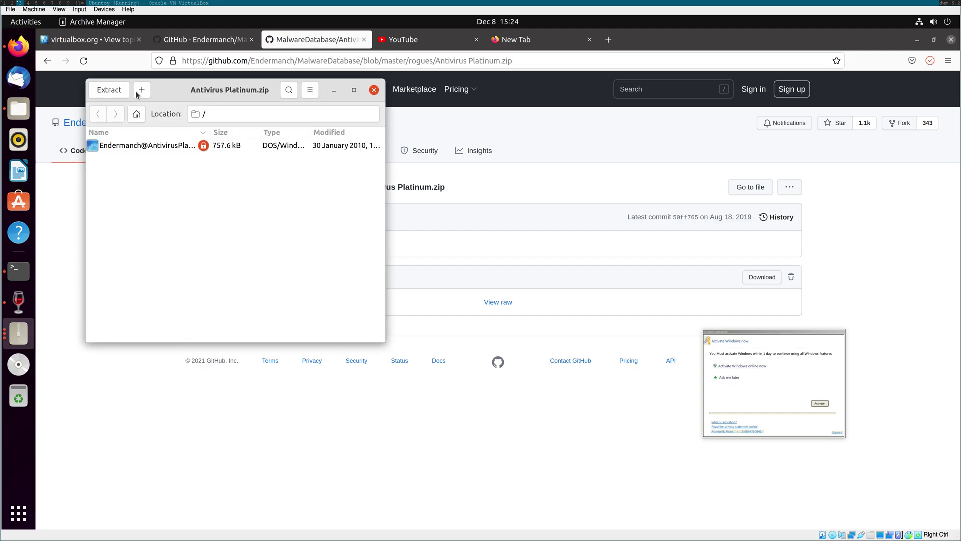
Extract Antivirus Platinum.zip into firefox.tmp using the archive password.
{"action": "left_click", "coordinate": [100, 93]}
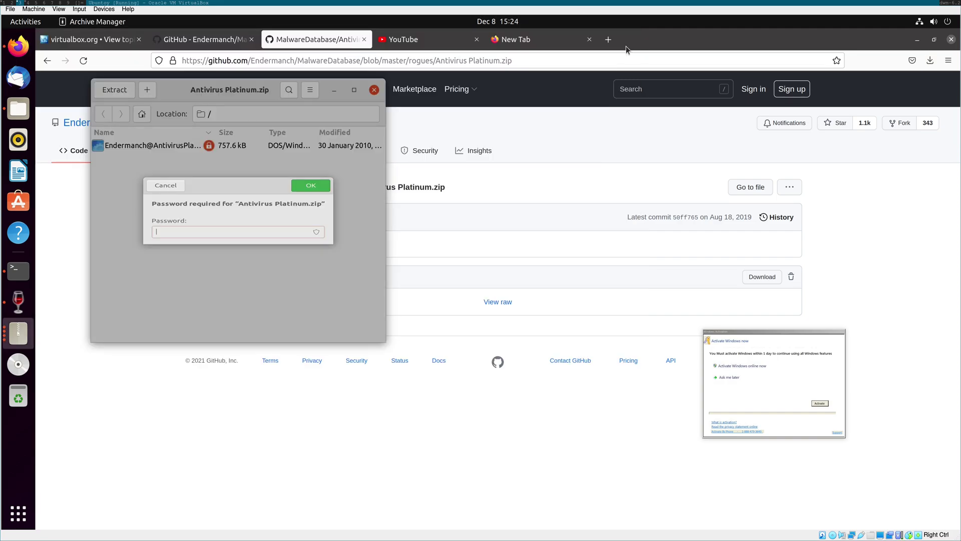
{"action": "type", "text": "mysubsdidntpayfo"}
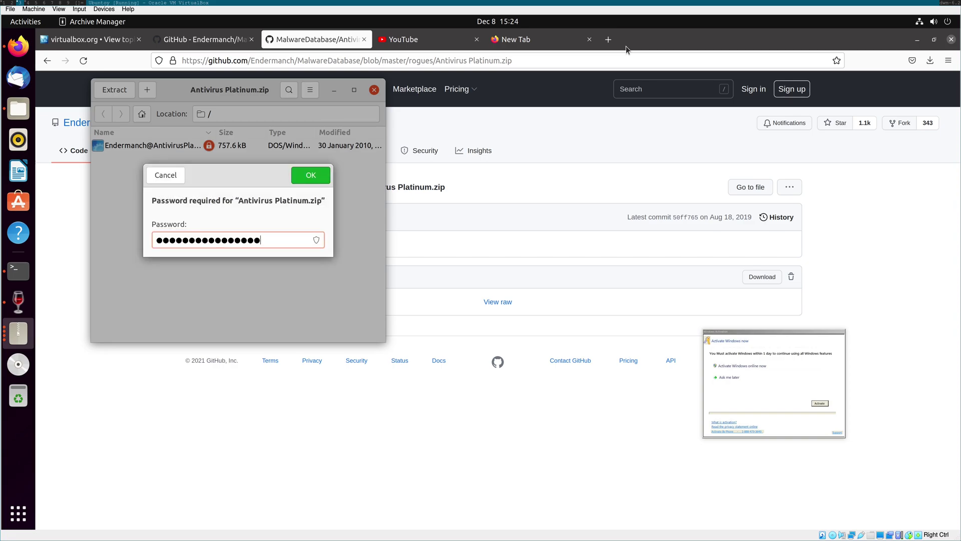
{"action": "key", "text": "Return"}
{"action": "left_click", "coordinate": [18, 270]}
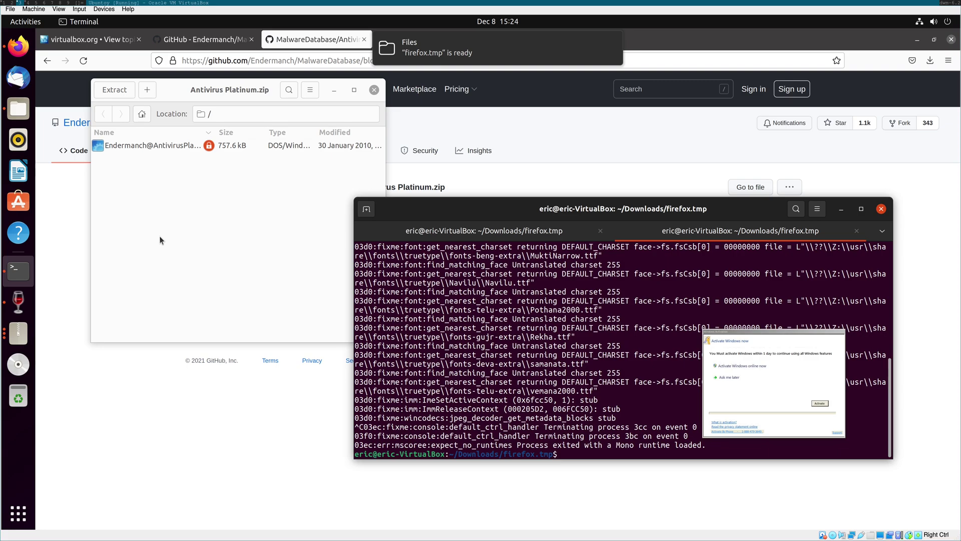
{"action": "type", "text": "wine EndermanchA"}
{"action": "key", "text": "Tab"}
{"action": "key", "text": "Return"}
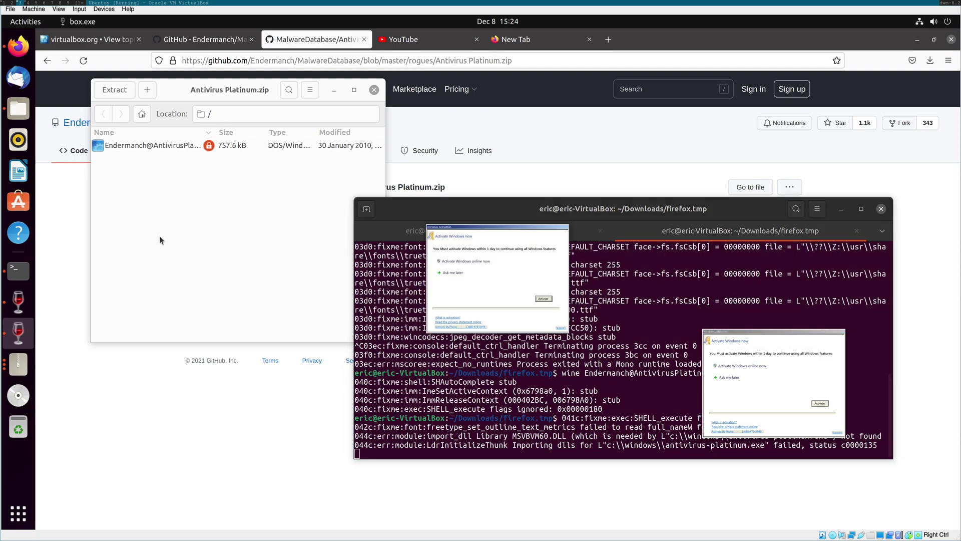
Check the Wine program and read the terminal's missing MSVBVM60.DLL error.
{"action": "left_click", "coordinate": [17, 303]}
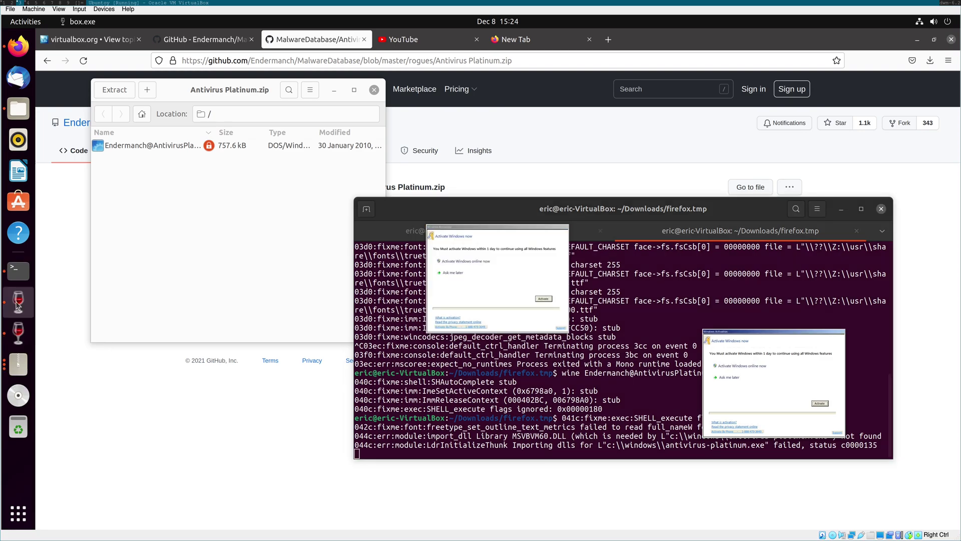
{"action": "left_click", "coordinate": [581, 420]}
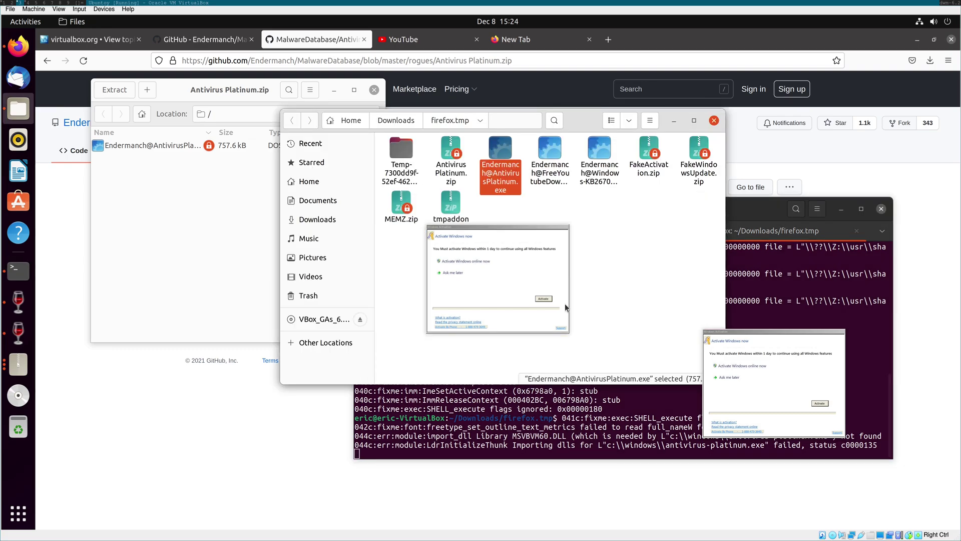
Return to the rogues listing and open AnViPC2009.zip's extract dialog on firefox.tmp.
{"action": "key", "text": "alt+Tab"}
{"action": "key", "text": "alt+Left"}
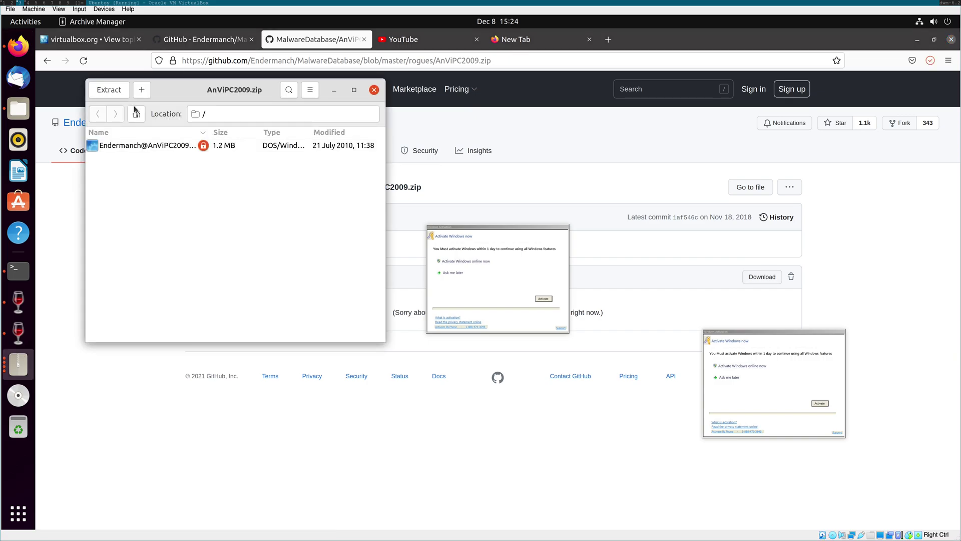
{"action": "key", "text": "ctrl+e"}
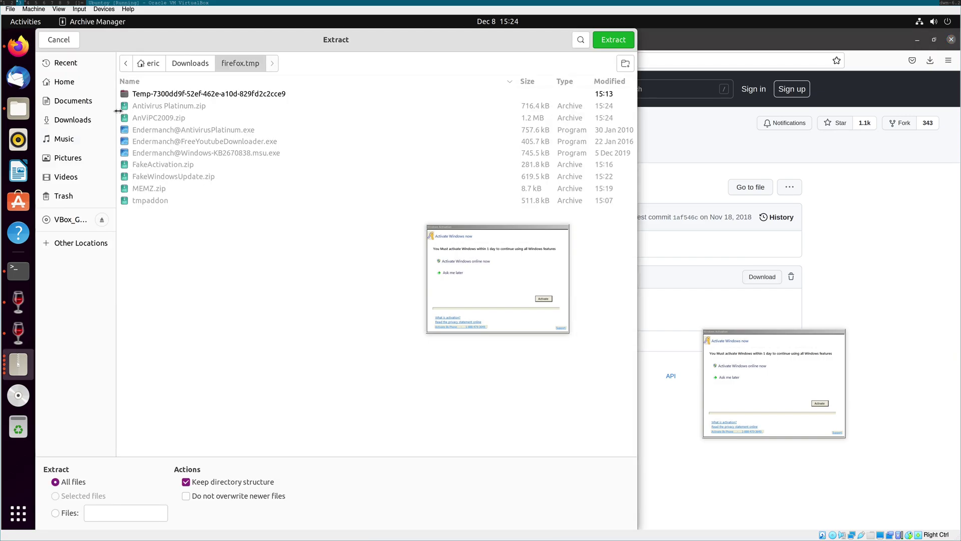
Extract AnViPC2009.zip into firefox.tmp using the archive password.
{"action": "left_click", "coordinate": [613, 39]}
{"action": "type", "text": "mysubsarethebest"}
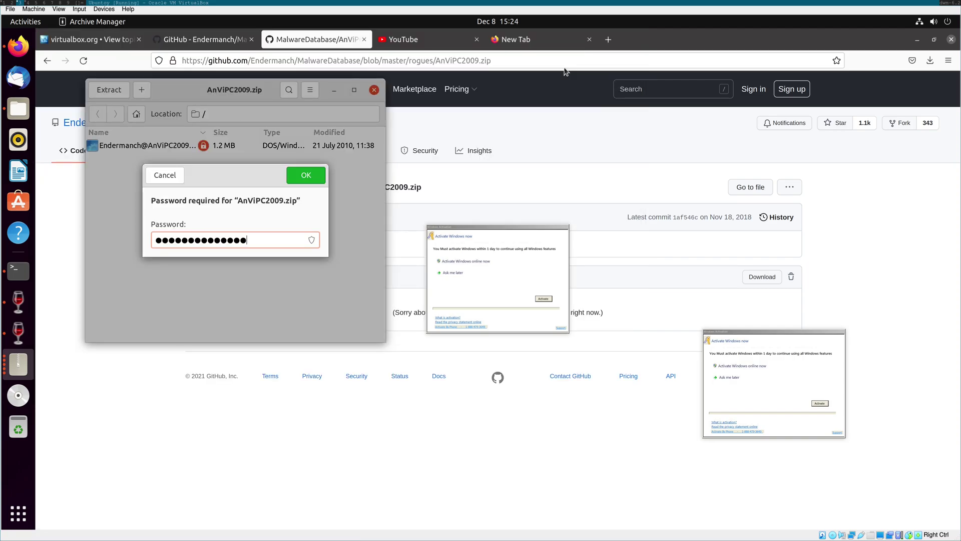
{"action": "key", "text": "Return"}
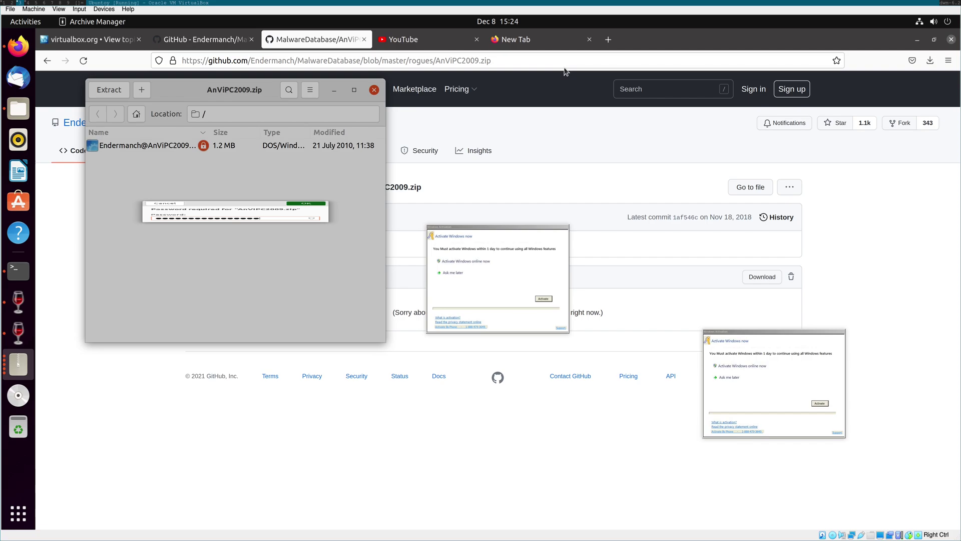
Retry the extraction, then extract only the program file, hitting the extraction error again.
{"action": "left_click", "coordinate": [108, 93]}
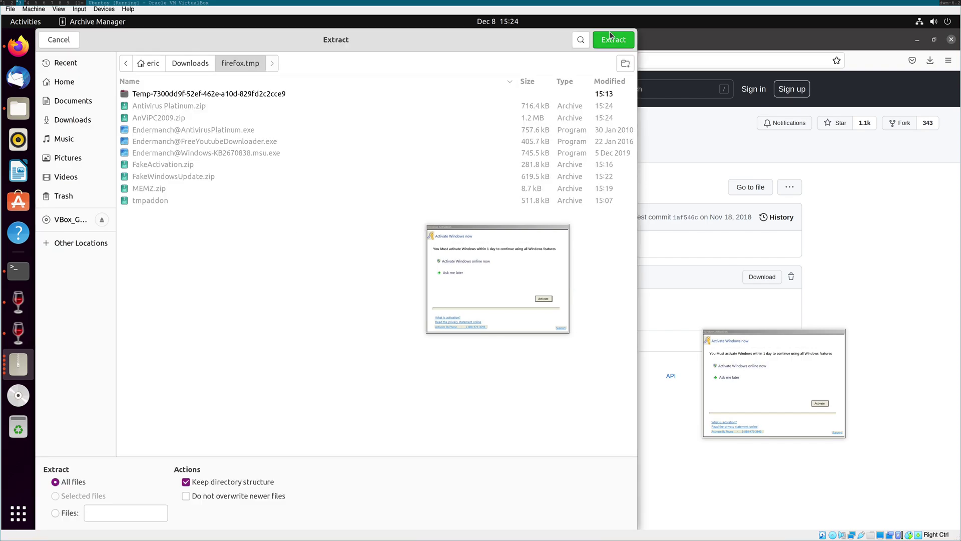
{"action": "left_click", "coordinate": [607, 39]}
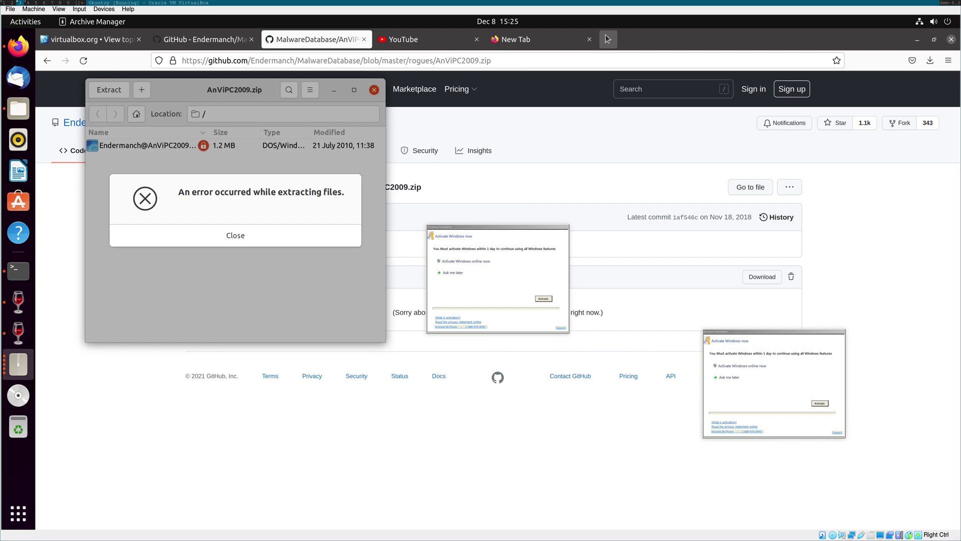
{"action": "left_click", "coordinate": [235, 235]}
{"action": "right_click", "coordinate": [220, 146]}
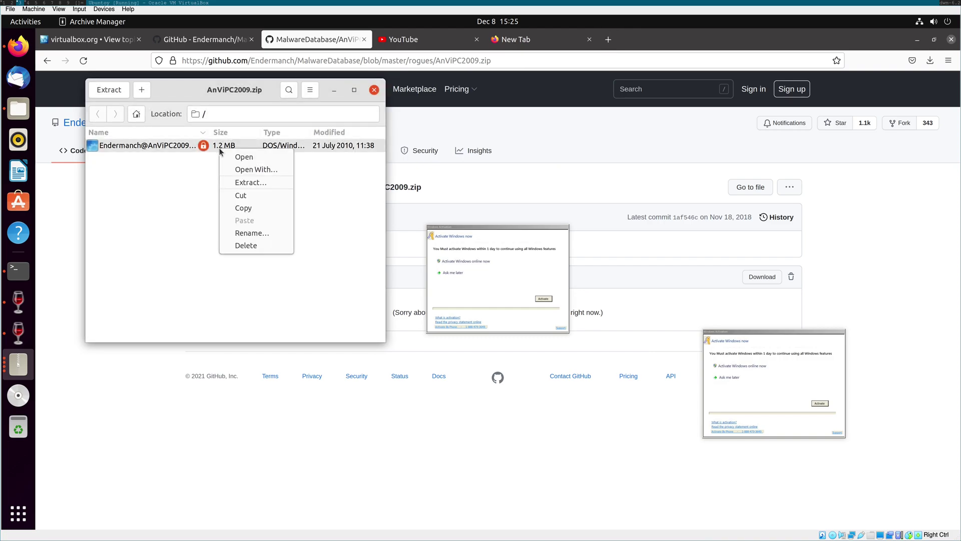
{"action": "left_click", "coordinate": [245, 185]}
{"action": "key", "text": "Return"}
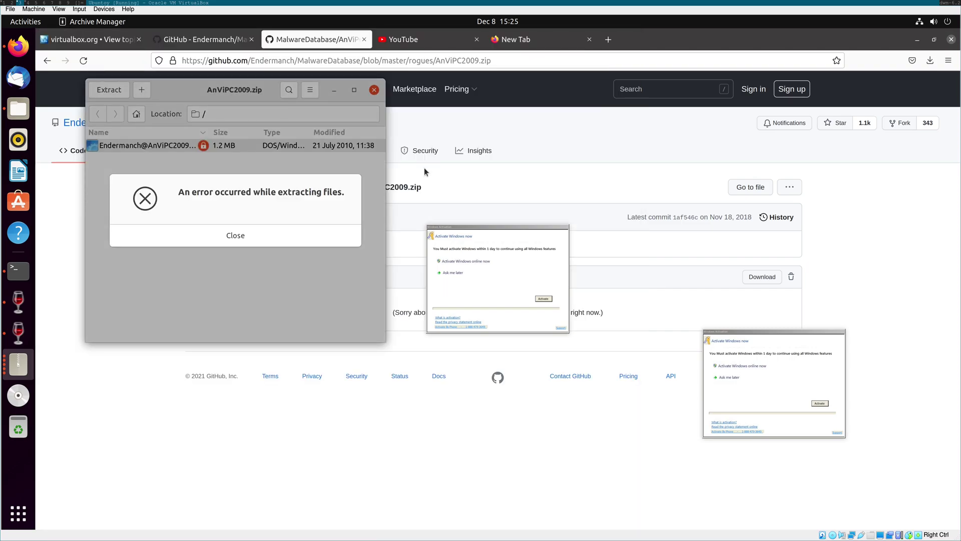
Stop the running wine process in Terminal and show unzip's usage help.
{"action": "left_click", "coordinate": [19, 270]}
{"action": "key", "text": "ctrl+c"}
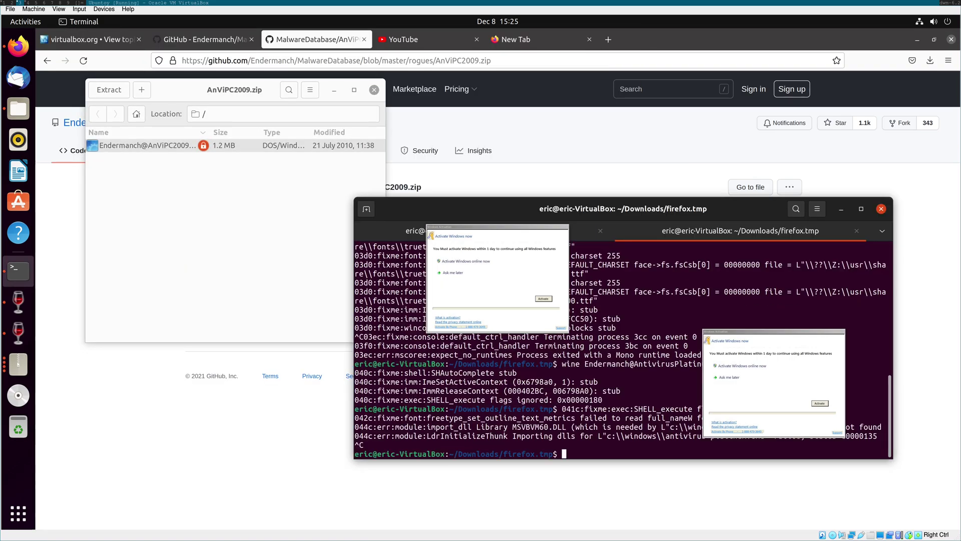
{"action": "type", "text": "unzip"}
{"action": "key", "text": "Return"}
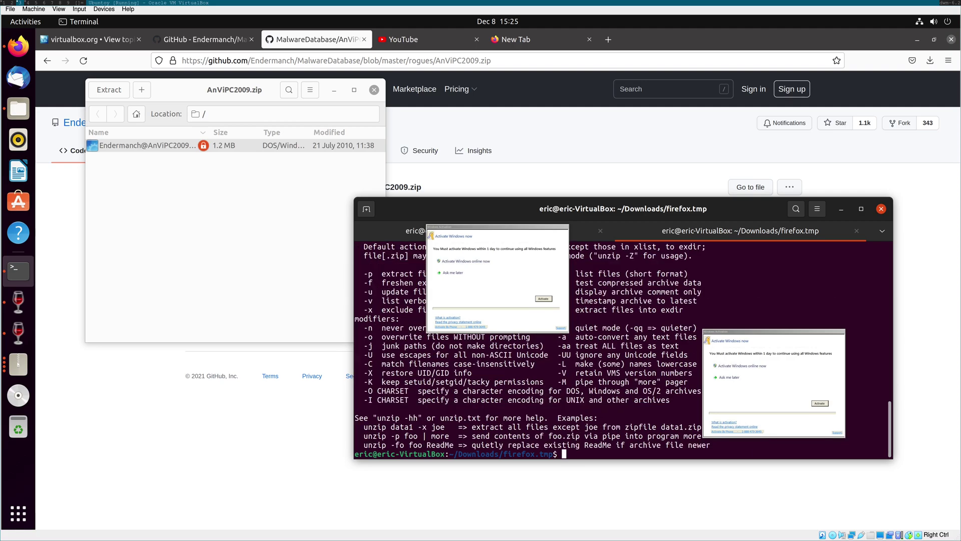
Run unzip AnViPC2009.zip, which skips the exe needing PK compat v5.1, then return to Archive Manager.
{"action": "type", "text": "unzip An"}
{"action": "key", "text": "Tab"}
{"action": "key", "text": "Tab"}
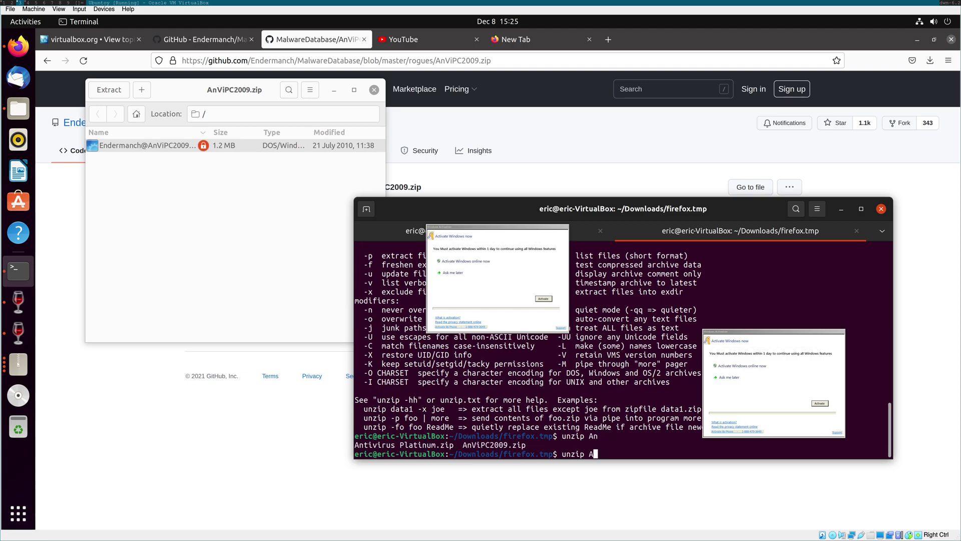
{"action": "type", "text": "nV"}
{"action": "key", "text": "Tab"}
{"action": "key", "text": "Return"}
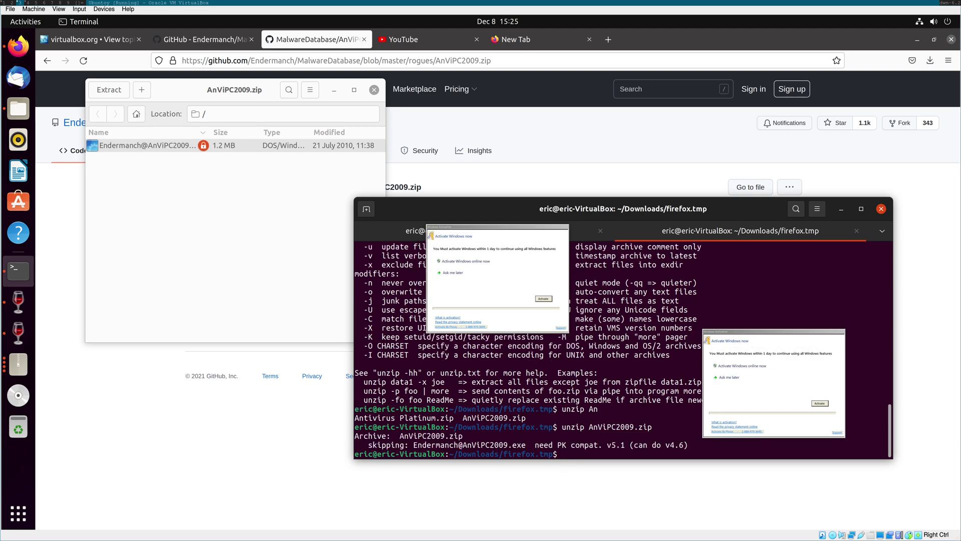
{"action": "left_click", "coordinate": [265, 220]}
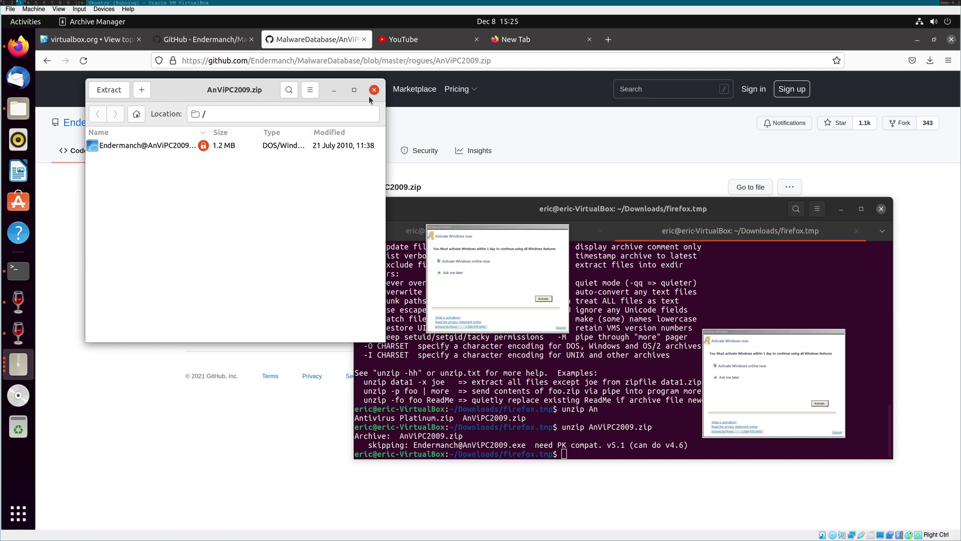
Close the AnViPC2009.zip archive, then download Security Defender.zip from the rogues folder and open it with the System Handler.
{"action": "left_click", "coordinate": [374, 90]}
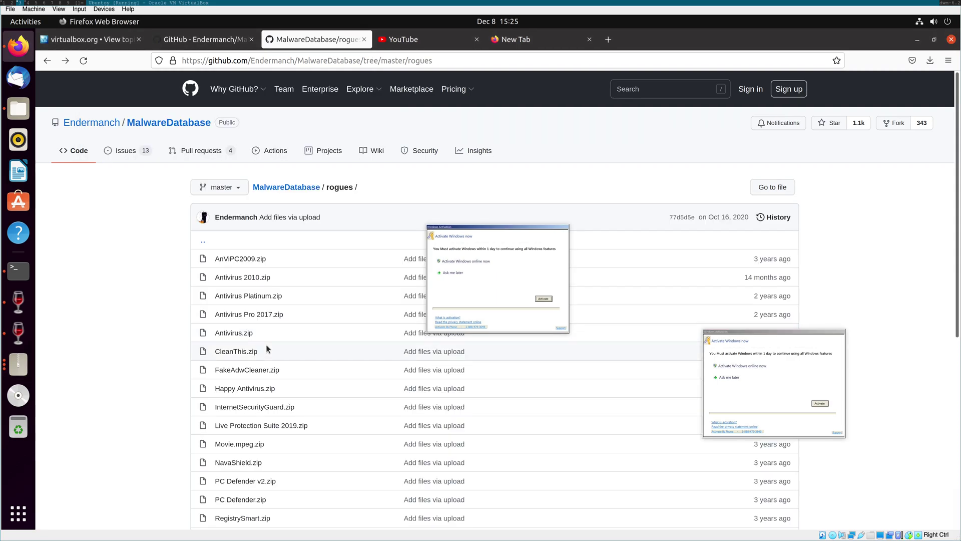
{"action": "scroll", "coordinate": [233, 356], "scroll_direction": "down", "scroll_amount": 1}
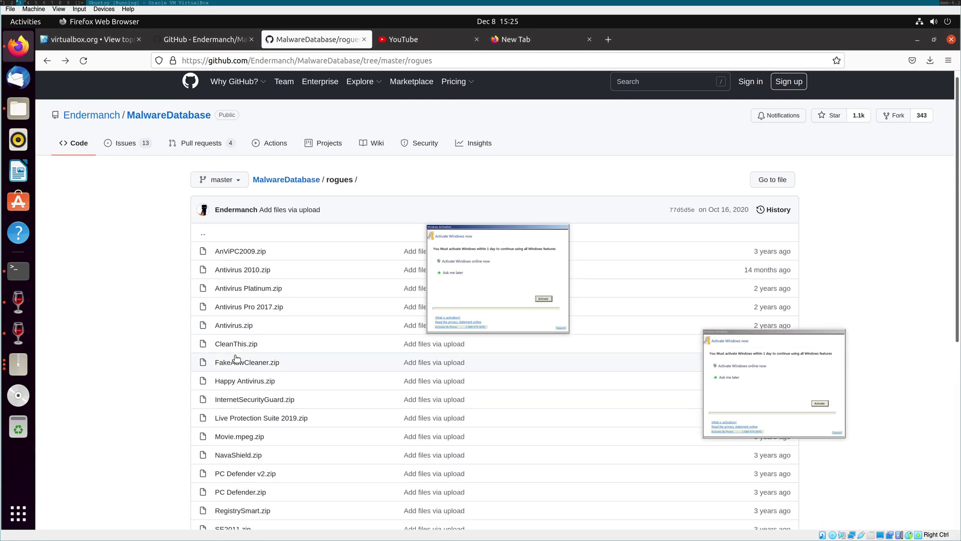
{"action": "scroll", "coordinate": [235, 358], "scroll_direction": "down", "scroll_amount": 4}
{"action": "left_click", "coordinate": [248, 364]}
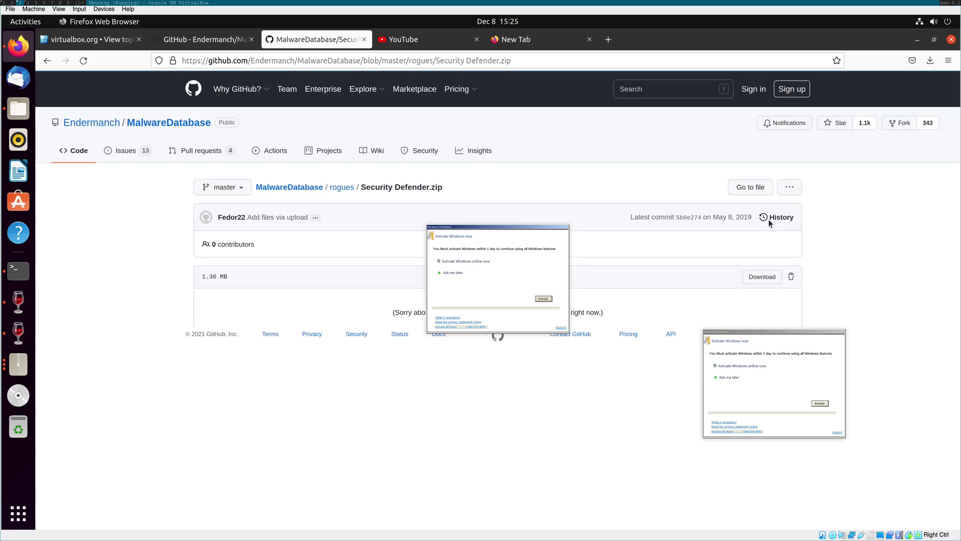
{"action": "left_click", "coordinate": [762, 277]}
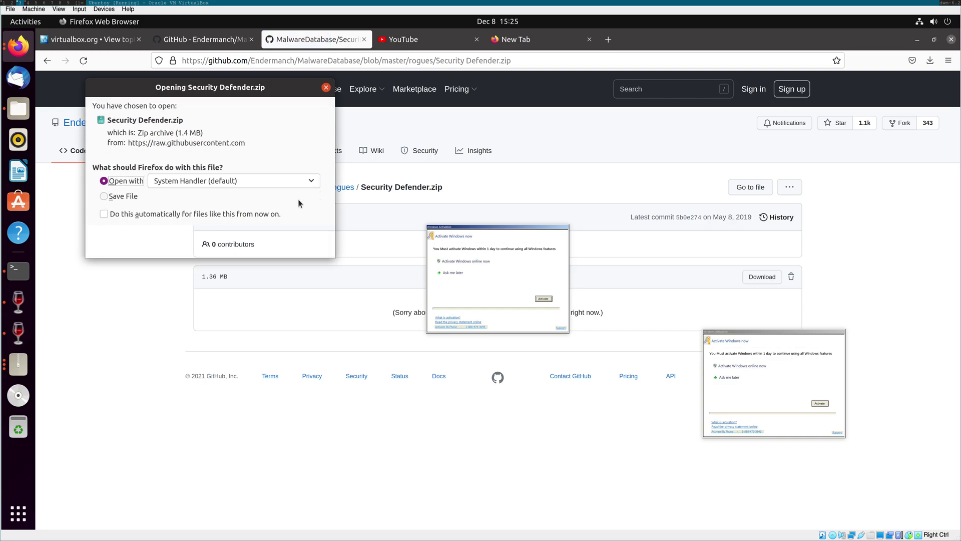
{"action": "key", "text": "Return"}
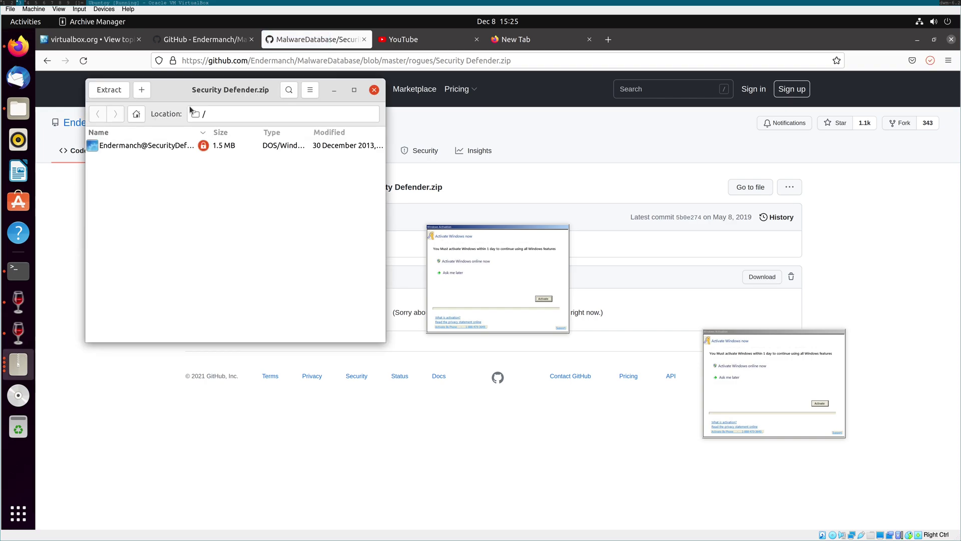
Extract Security Defender.zip into firefox.tmp with the archive password, then switch back to the Terminal.
{"action": "left_click", "coordinate": [123, 92]}
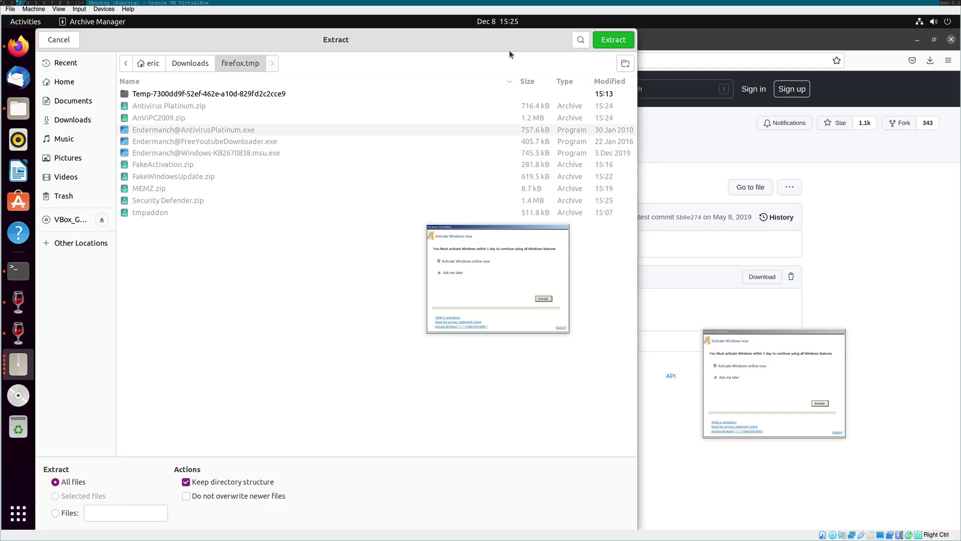
{"action": "left_click", "coordinate": [608, 40]}
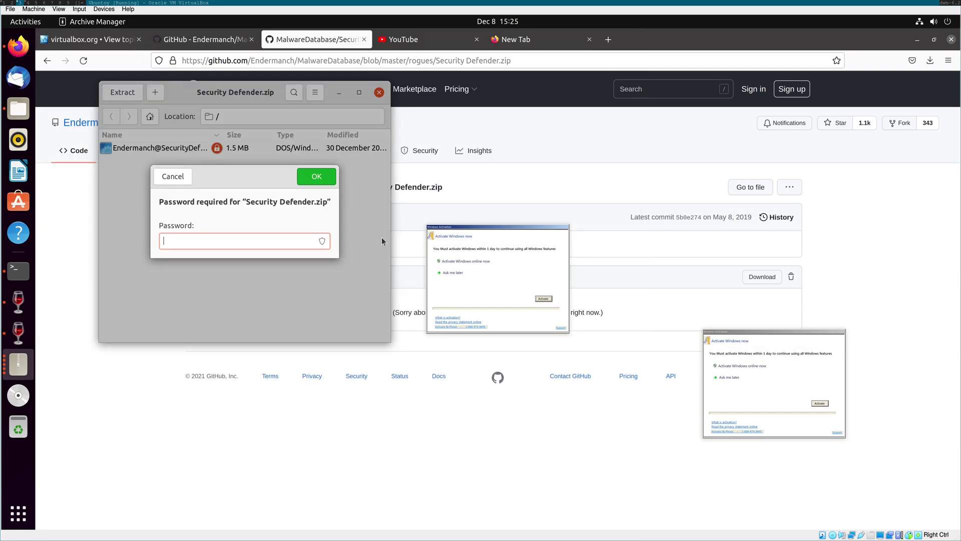
{"action": "type", "text": "mysubsarethebest"}
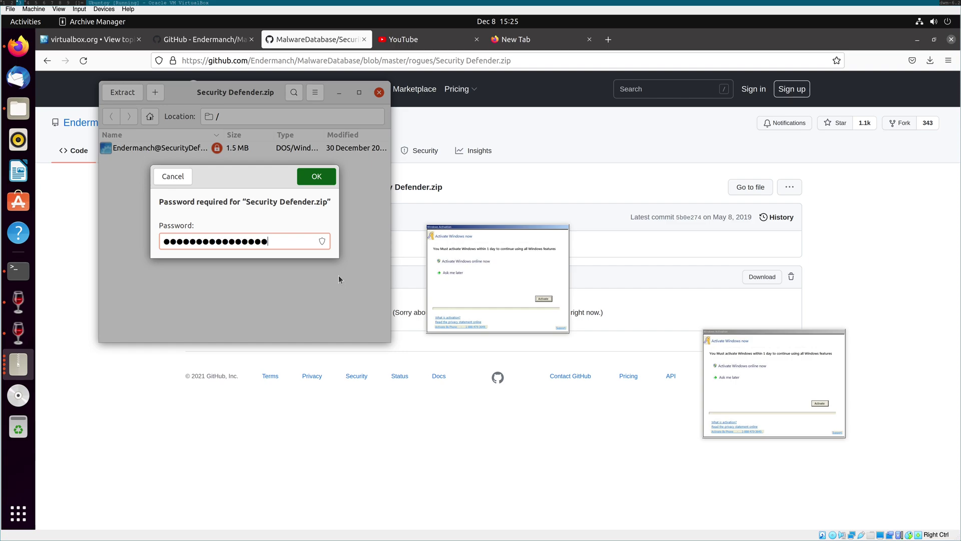
{"action": "key", "text": "Return"}
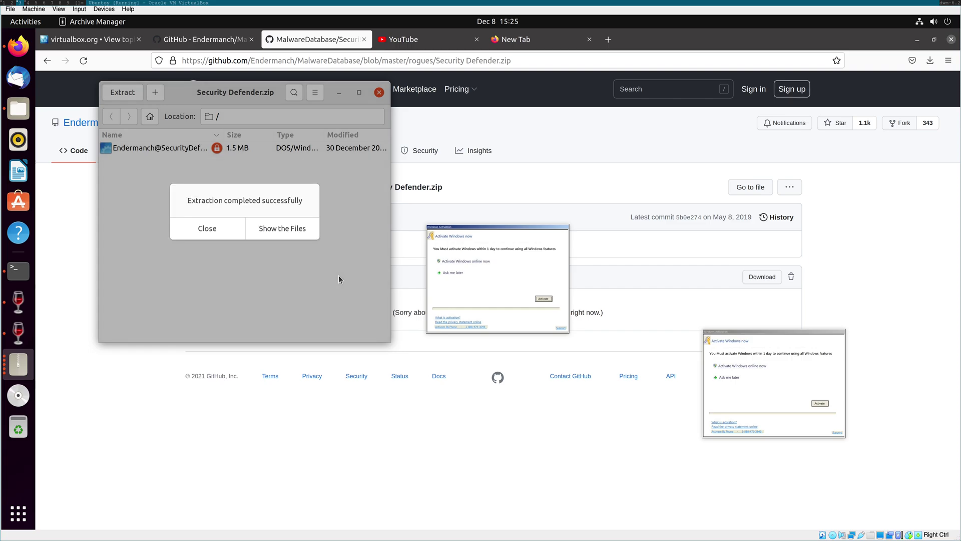
{"action": "key", "text": "alt+Tab"}
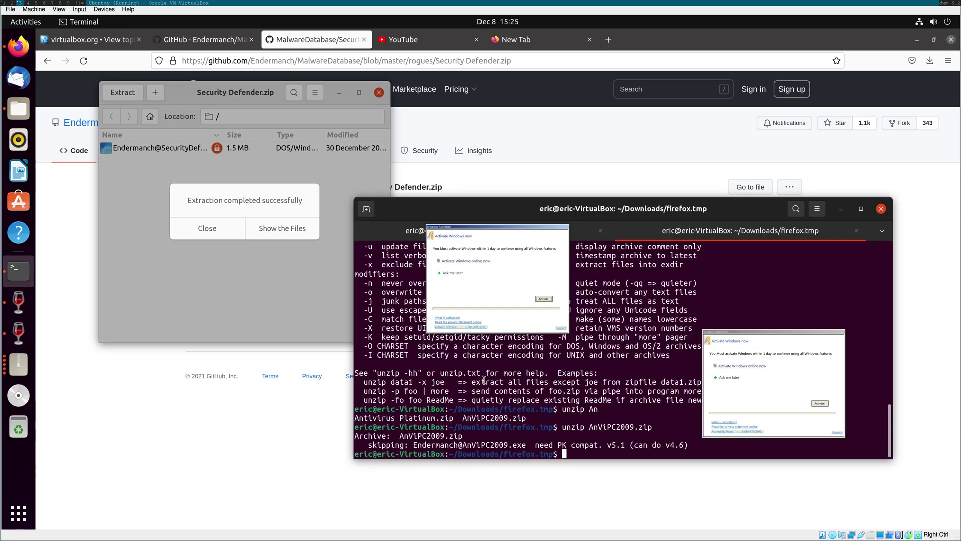
{"action": "type", "text": "wine E"}
{"action": "key", "text": "Tab"}
{"action": "type", "text": "S"}
{"action": "key", "text": "Tab"}
{"action": "key", "text": "Return"}
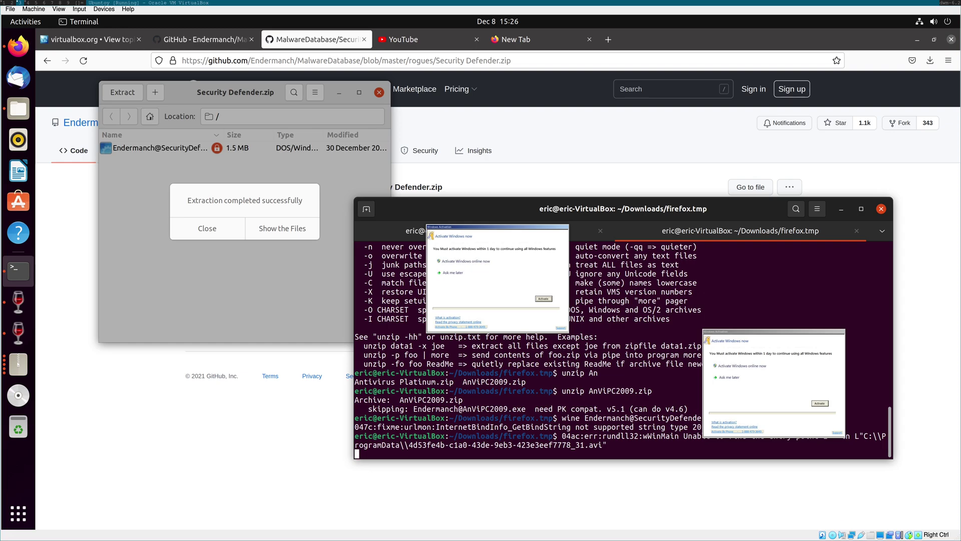
Rearrange the terminal and fake activation windows, then bring the Security Defender.zip archive forward.
{"action": "left_click", "coordinate": [18, 300]}
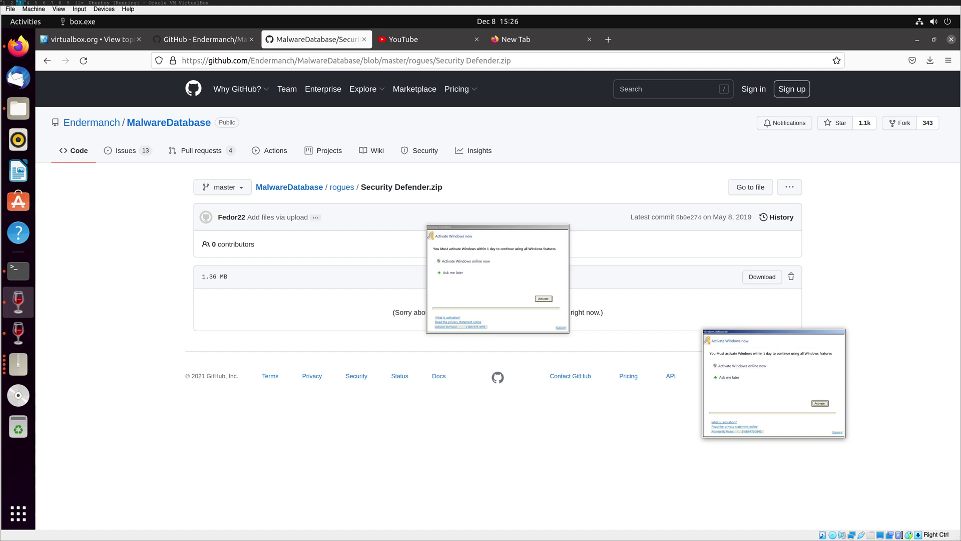
{"action": "left_click", "coordinate": [441, 223]}
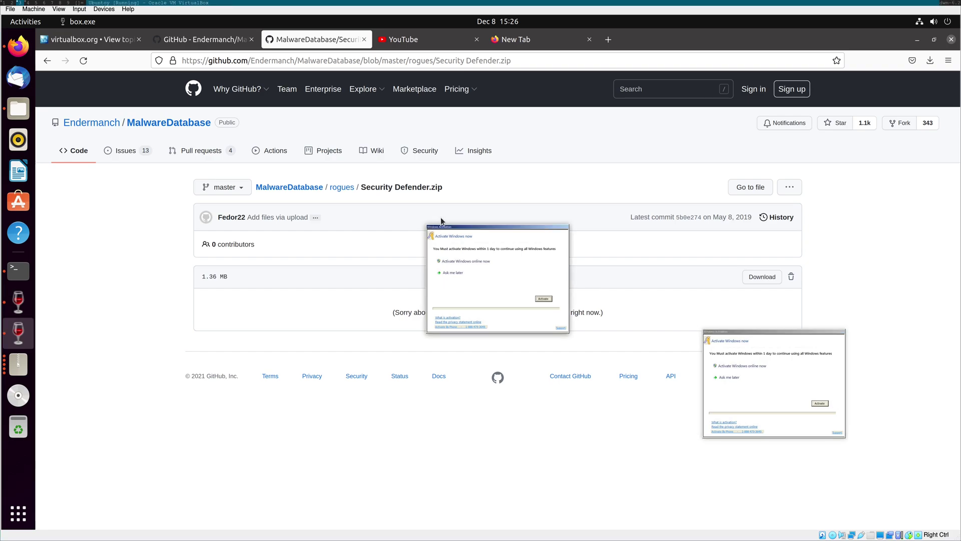
{"action": "left_click", "coordinate": [18, 270]}
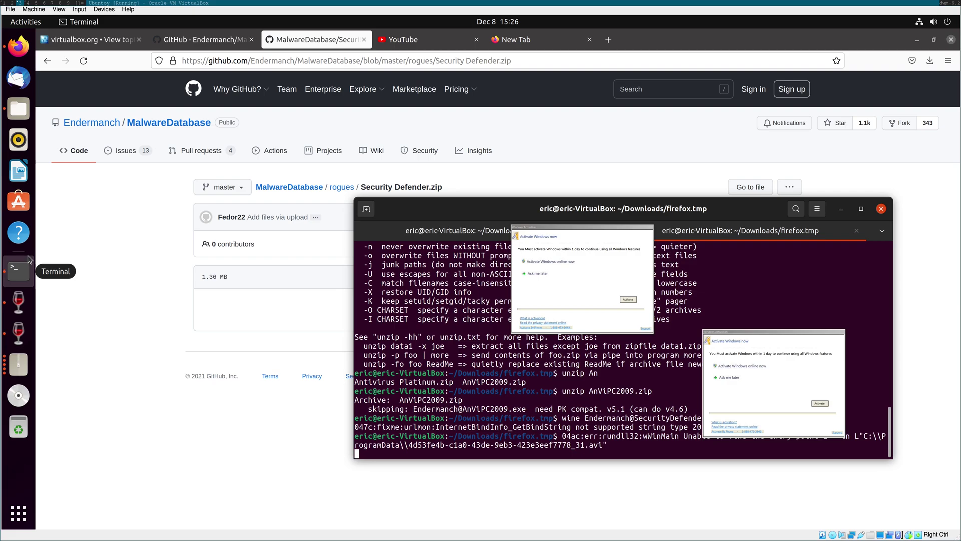
{"action": "left_click_drag", "start_coordinate": [368, 212], "coordinate": [149, 150]}
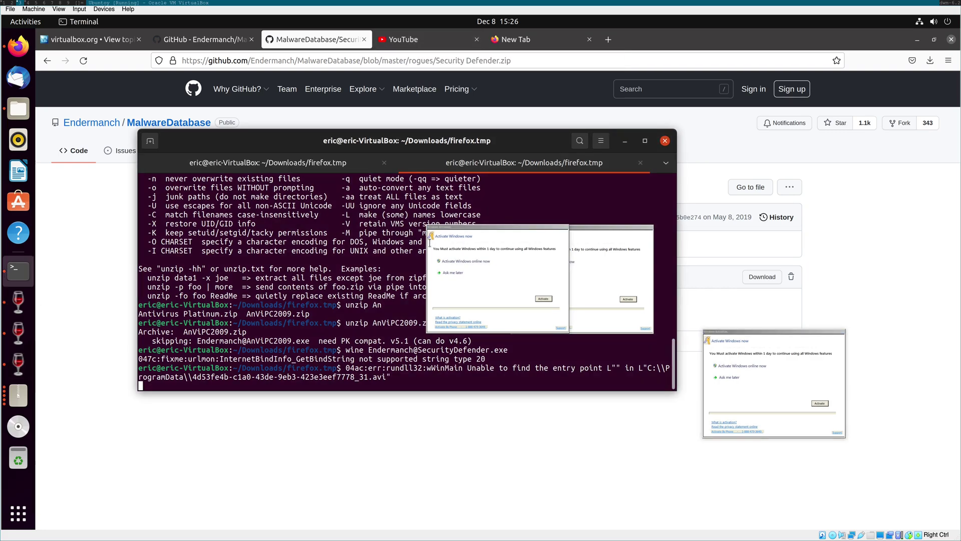
{"action": "left_click_drag", "start_coordinate": [502, 226], "coordinate": [352, 266]}
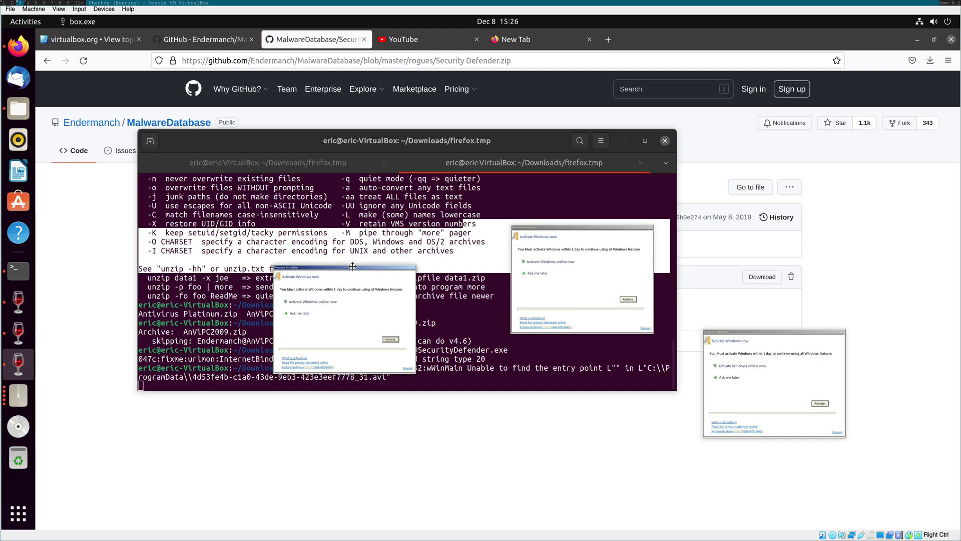
{"action": "left_click", "coordinate": [22, 369]}
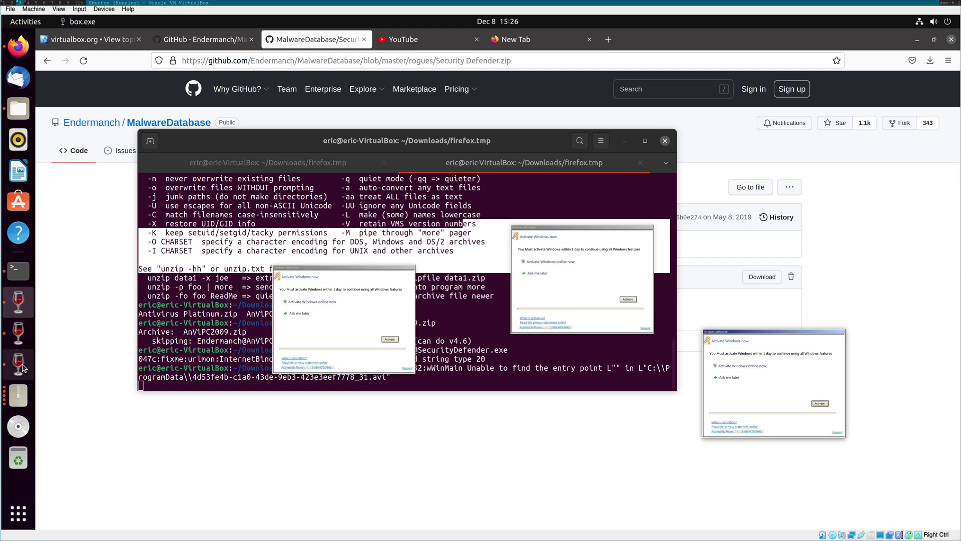
{"action": "left_click", "coordinate": [18, 395]}
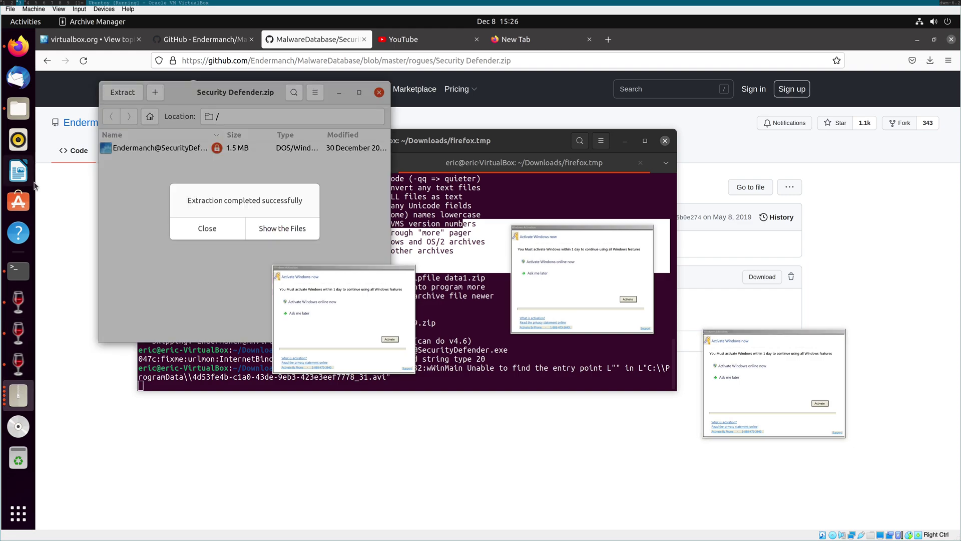
In Files, check the Documents, Downloads and Pictures folders, the system root and Starred.
{"action": "left_click", "coordinate": [282, 228]}
{"action": "left_click", "coordinate": [328, 204]}
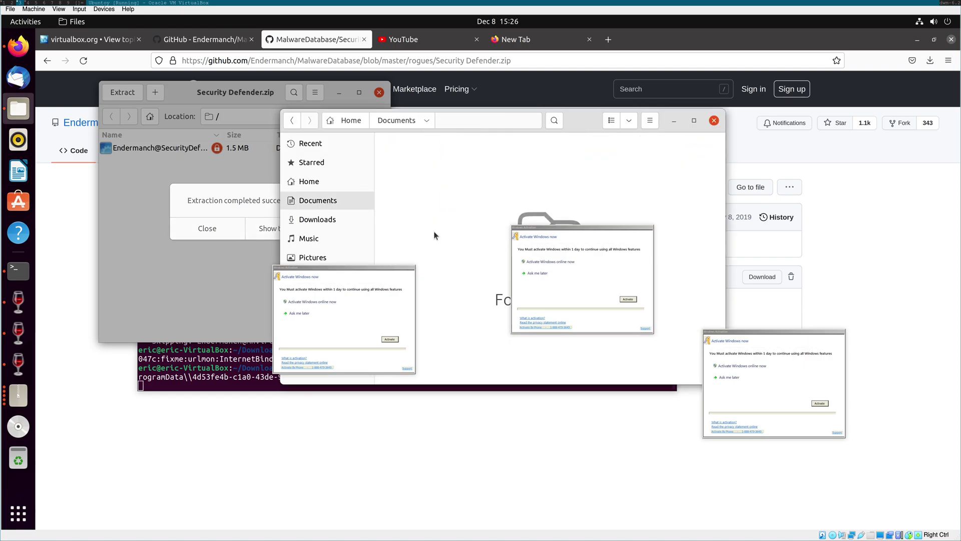
{"action": "left_click", "coordinate": [317, 220]}
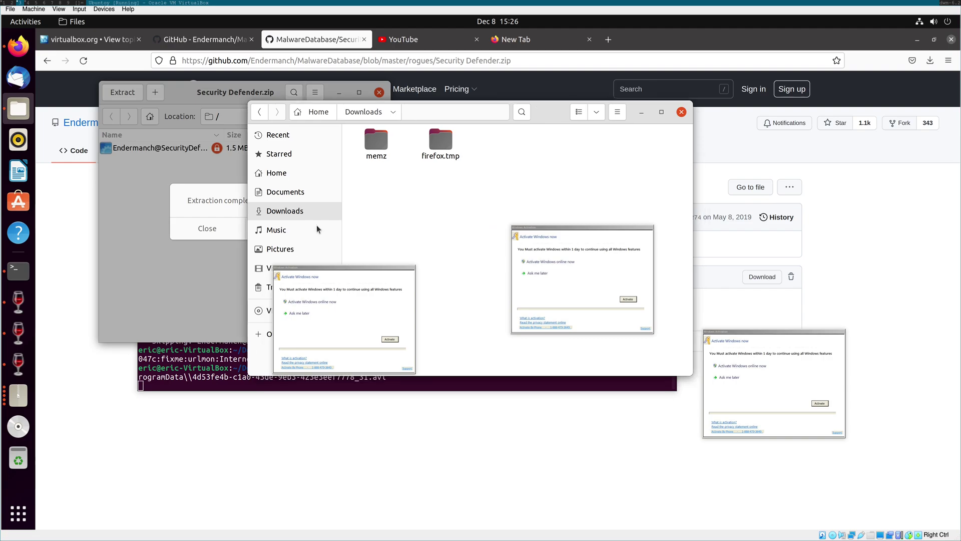
{"action": "left_click", "coordinate": [318, 249]}
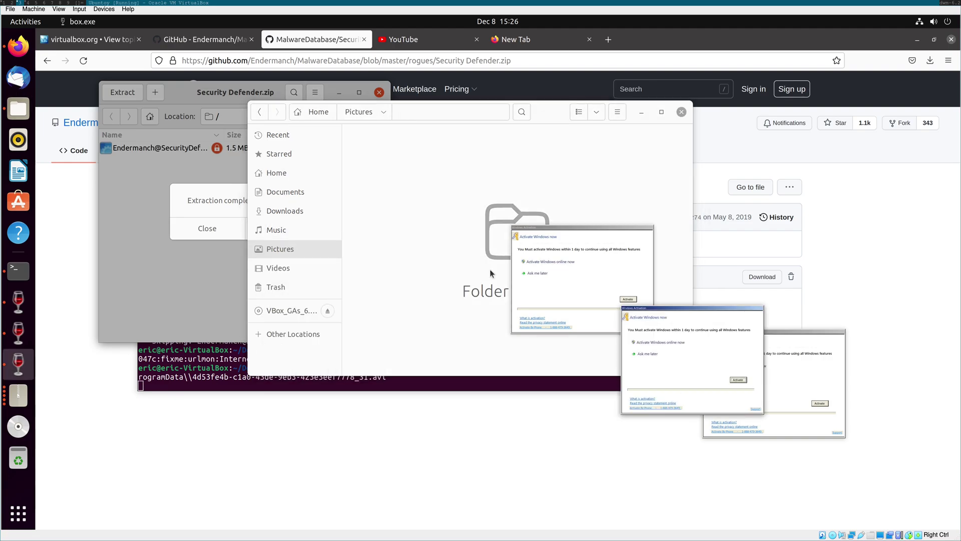
{"action": "type", "text": "/"}
{"action": "key", "text": "Return"}
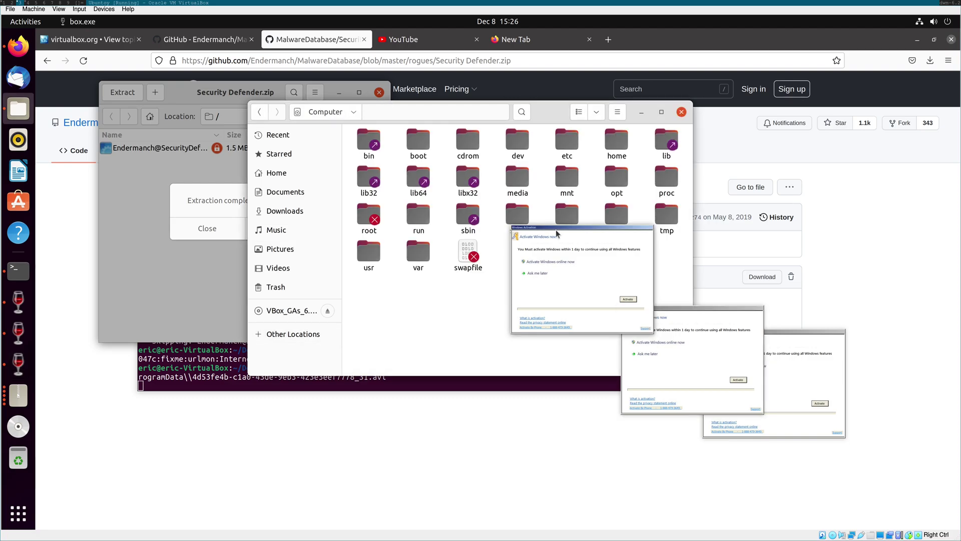
{"action": "left_click", "coordinate": [278, 153]}
{"action": "left_click_drag", "start_coordinate": [551, 115], "coordinate": [408, 191]}
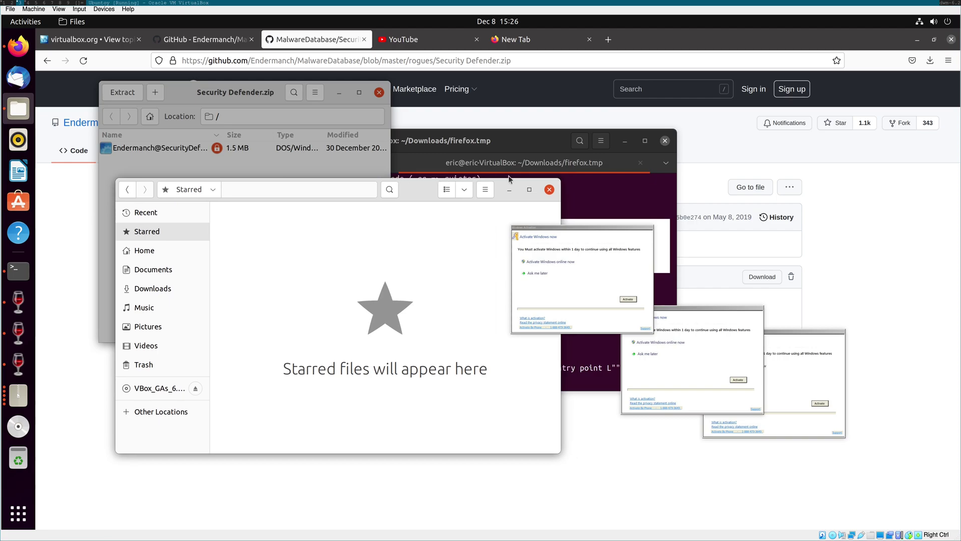
Go to Home, then browse Other Locations > Computer > home to the user's home folder.
{"action": "key", "text": "alt+Home"}
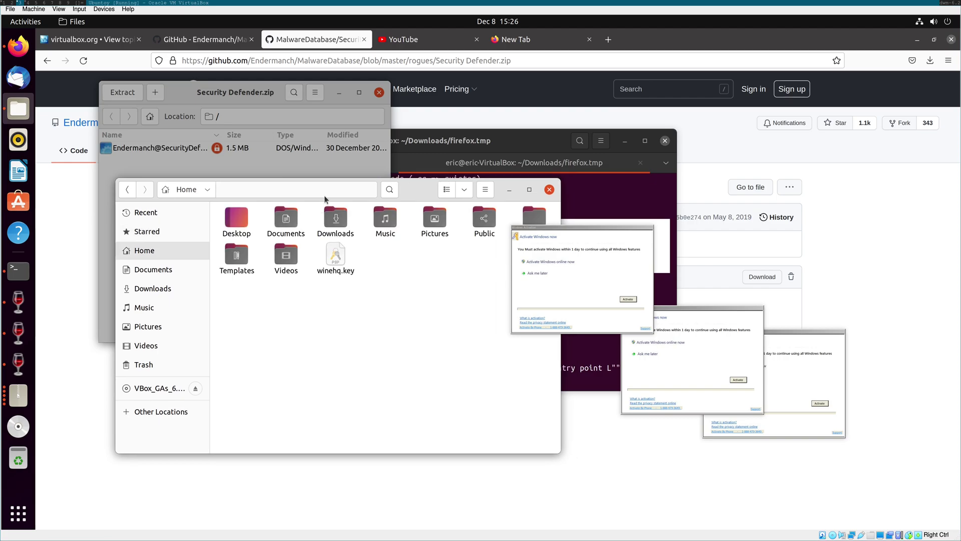
{"action": "left_click", "coordinate": [200, 193]}
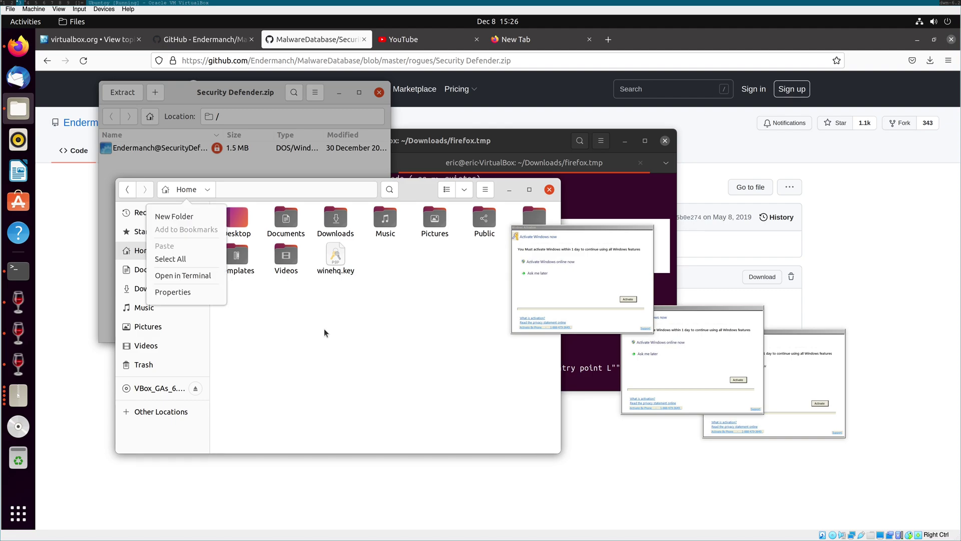
{"action": "left_click", "coordinate": [158, 388]}
{"action": "left_click", "coordinate": [160, 412]}
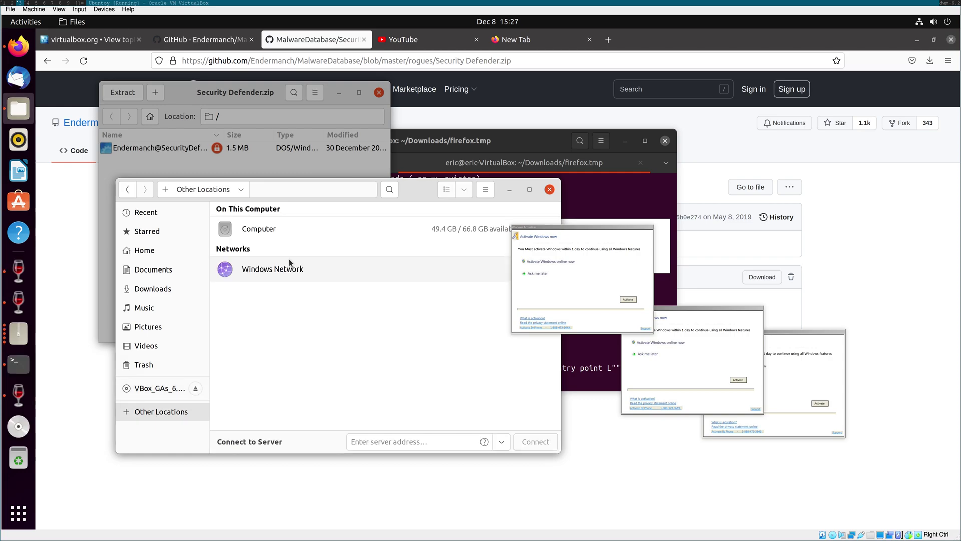
{"action": "left_click", "coordinate": [264, 228]}
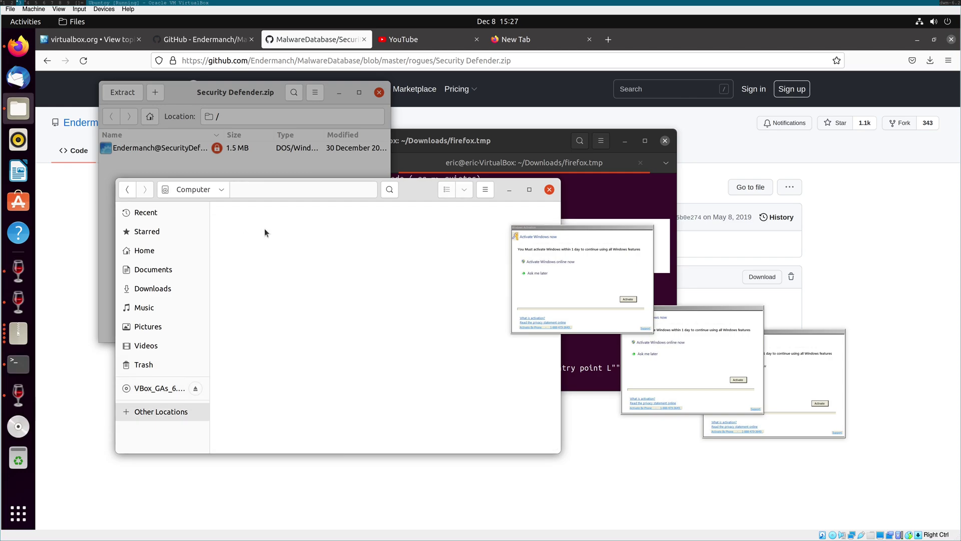
{"action": "double_click", "coordinate": [461, 227]}
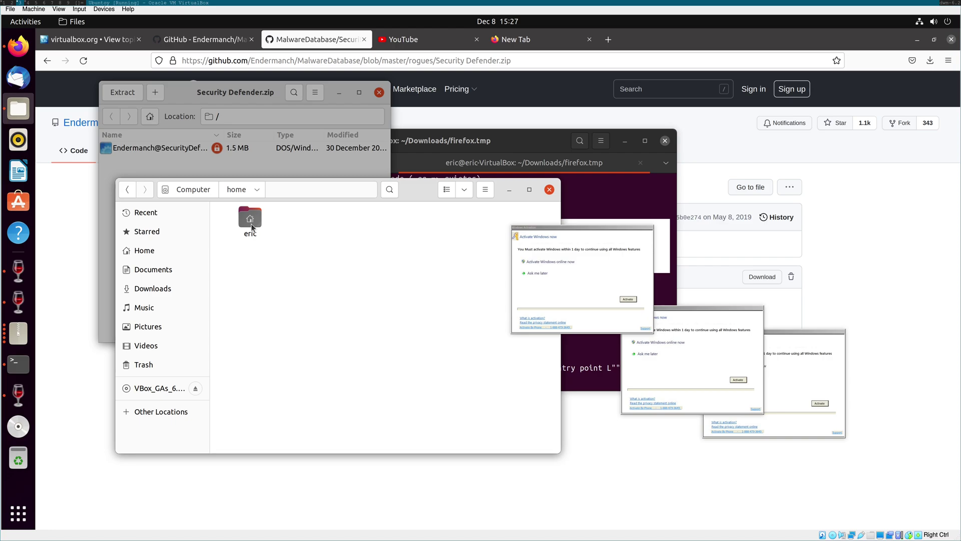
{"action": "double_click", "coordinate": [252, 227]}
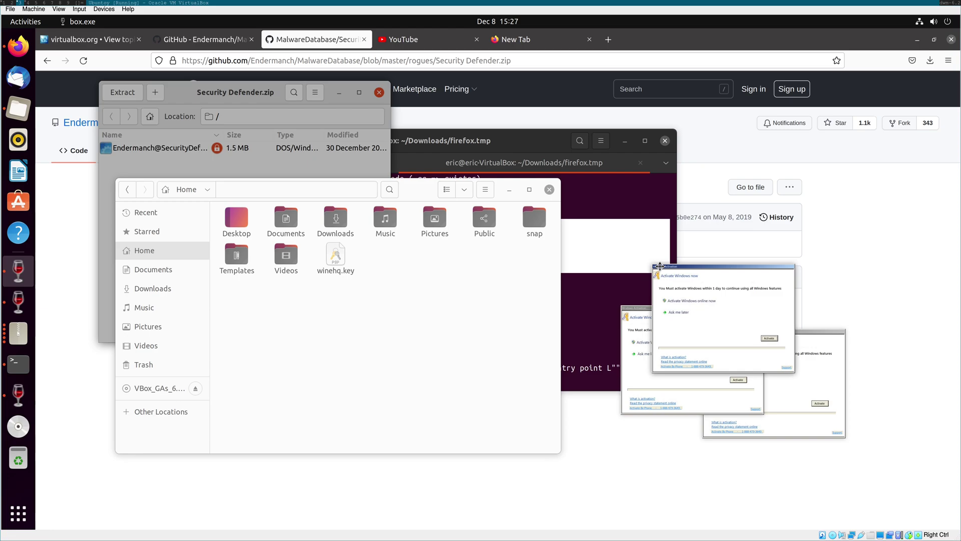
Close the extraction notice and Security Defender.zip, stop the sample, and run 'killall wineserver'.
{"action": "left_click", "coordinate": [220, 226]}
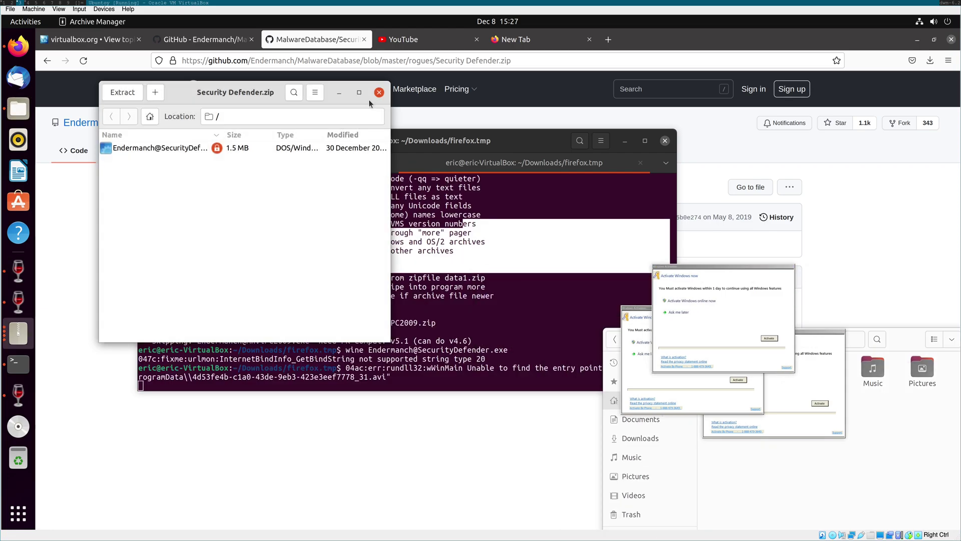
{"action": "left_click", "coordinate": [379, 92]}
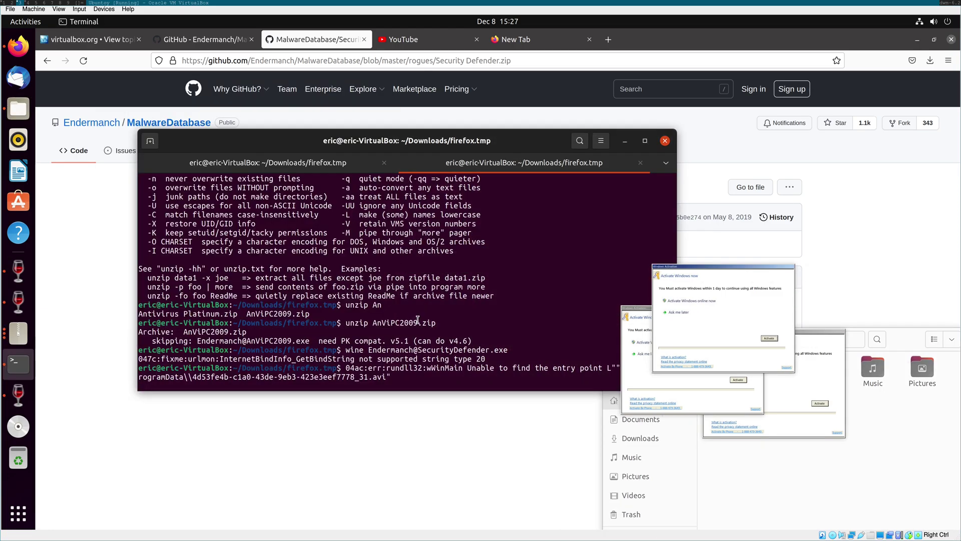
{"action": "key", "text": "ctrl+c"}
{"action": "type", "text": "k"}
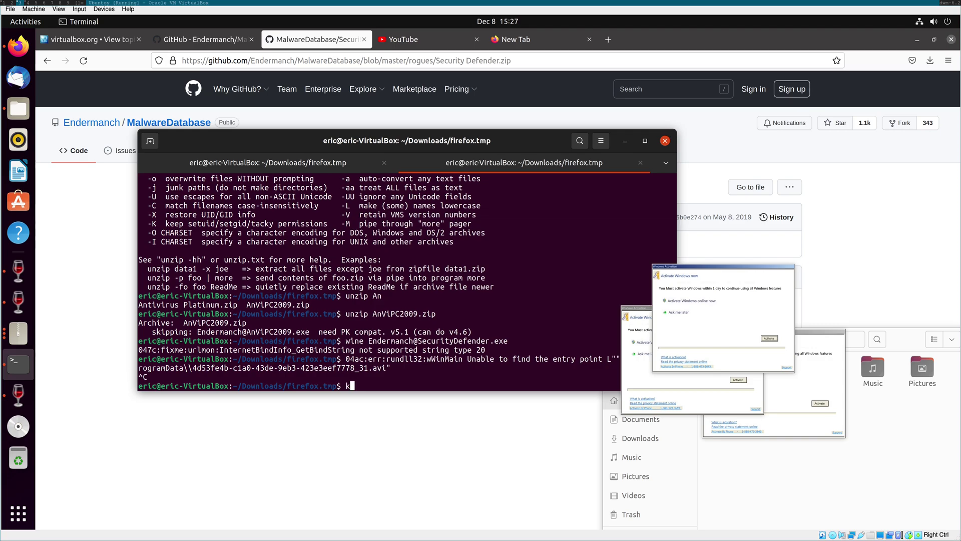
{"action": "type", "text": "illall wineserver"}
{"action": "key", "text": "Return"}
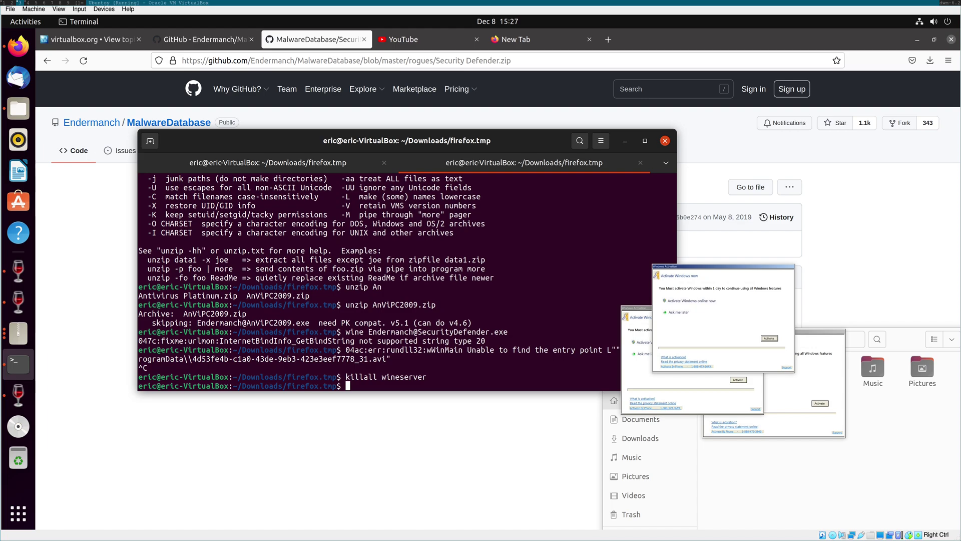
View processes in top, then install htop 3.0.5 and scroll through its process list.
{"action": "type", "text": "top"}
{"action": "key", "text": "Return"}
{"action": "type", "text": "qk"}
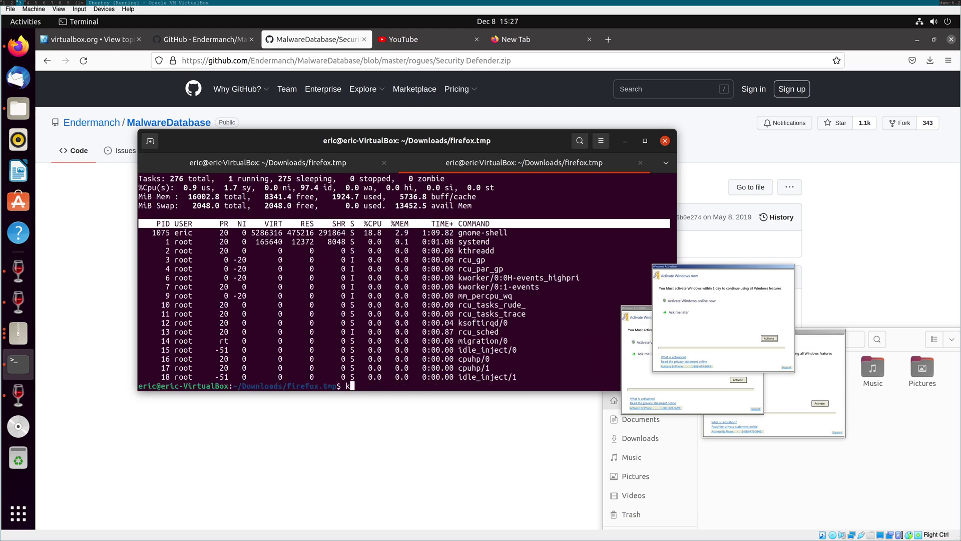
{"action": "type", "text": "illal"}
{"action": "key", "text": "ctrl+u"}
{"action": "type", "text": "htop"}
{"action": "key", "text": "Return"}
{"action": "key", "text": "Down"}
{"action": "key", "text": "Down"}
{"action": "key", "text": "Down"}
{"action": "key", "text": "Down"}
{"action": "key", "text": "Down"}
{"action": "key", "text": "Down"}
{"action": "key", "text": "Down"}
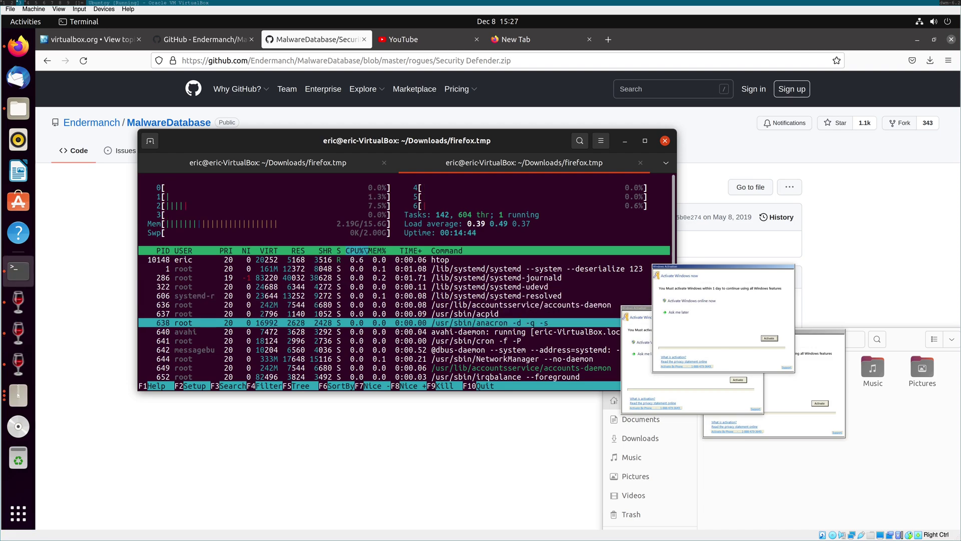
{"action": "key", "text": "Down"}
{"action": "key", "text": "Down"}
{"action": "key", "text": "Down"}
{"action": "key", "text": "Down"}
{"action": "key", "text": "Down"}
{"action": "key", "text": "Down"}
{"action": "key", "text": "Down"}
{"action": "key", "text": "Down"}
{"action": "key", "text": "Down"}
{"action": "key", "text": "Down"}
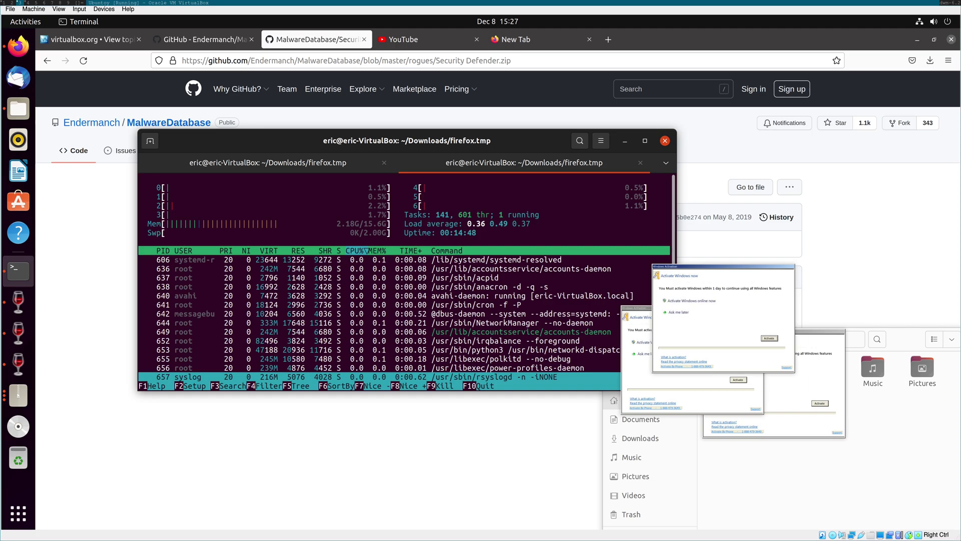
{"action": "key", "text": "Down"}
{"action": "key", "text": "Down"}
{"action": "key", "text": "Down"}
{"action": "key", "text": "Down"}
{"action": "key", "text": "Down"}
{"action": "key", "text": "Down"}
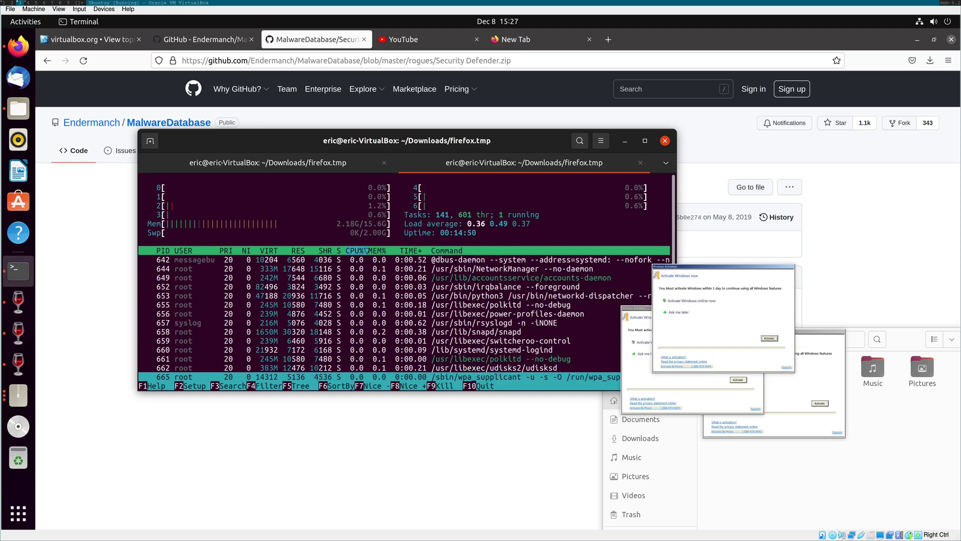
{"action": "key", "text": "Down"}
{"action": "key", "text": "Down"}
{"action": "key", "text": "Down"}
Quit htop and run 'sudo killall *.exe', retrying it after moving up with 'cd ..'.
{"action": "key", "text": "q"}
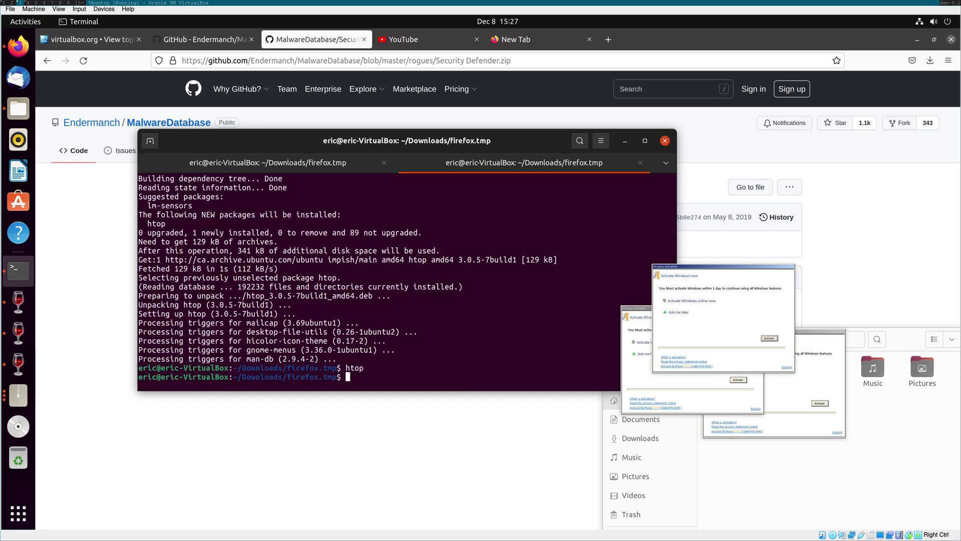
{"action": "type", "text": "sudo killall *.exe"}
{"action": "key", "text": "Return"}
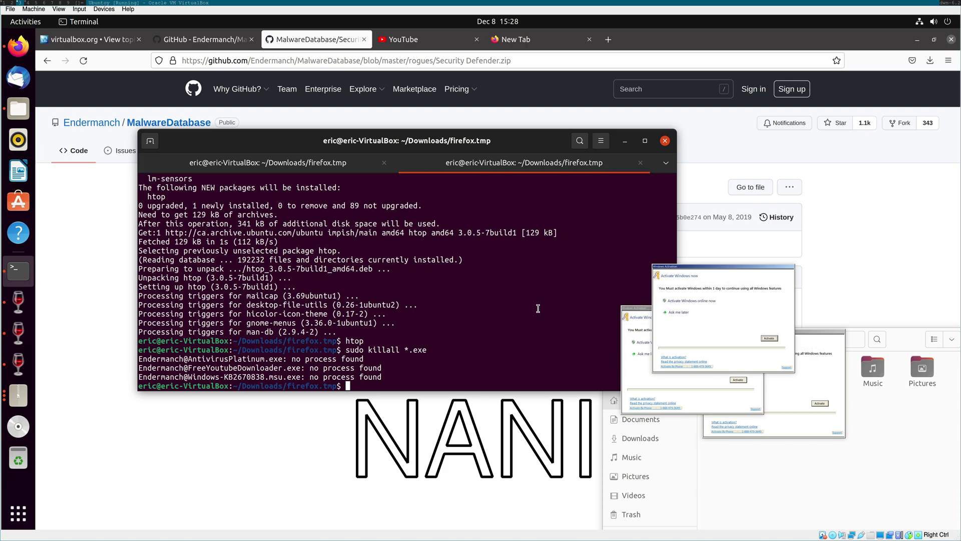
{"action": "type", "text": "cd .."}
{"action": "key", "text": "Return"}
{"action": "type", "text": "cd .."}
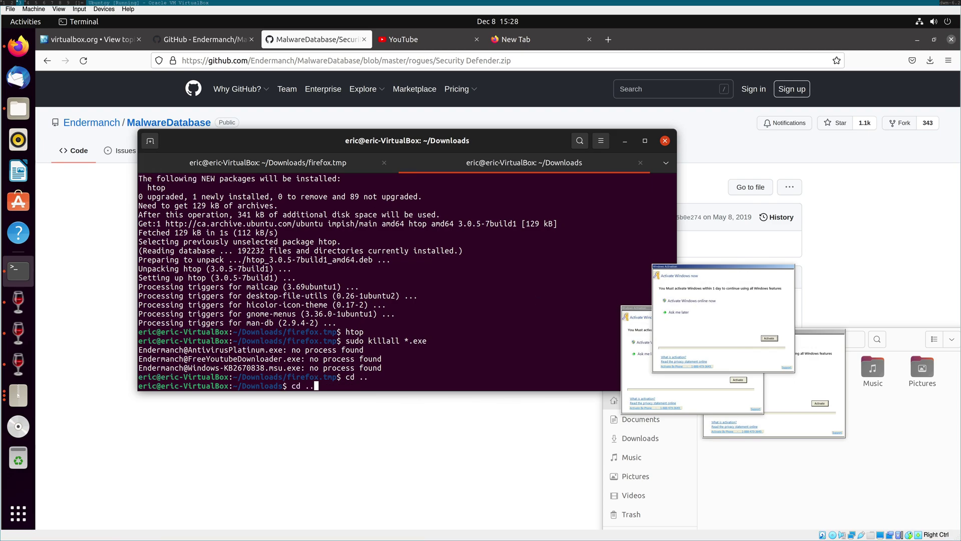
{"action": "key", "text": "Return"}
{"action": "type", "text": "cd .."}
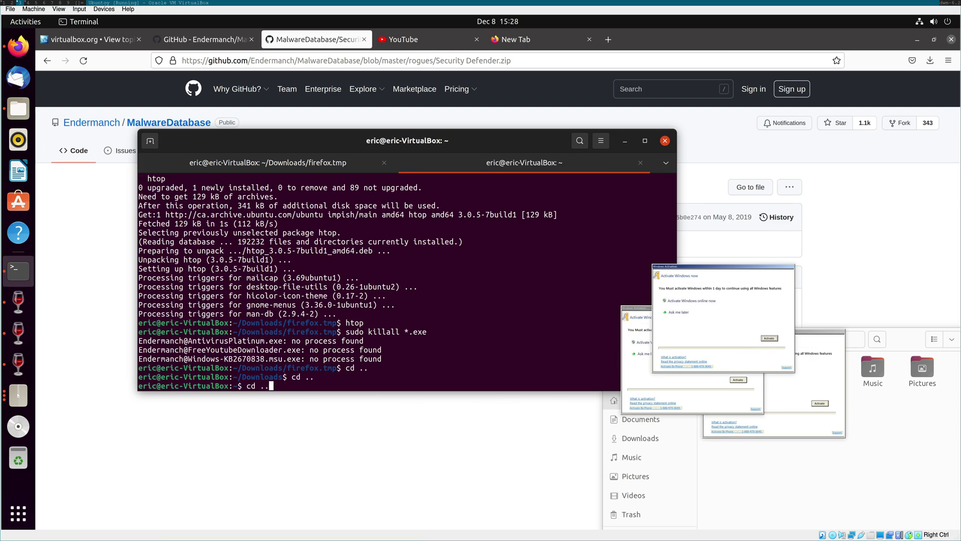
{"action": "key", "text": "Up"}
{"action": "key", "text": "Up"}
{"action": "key", "text": "Return"}
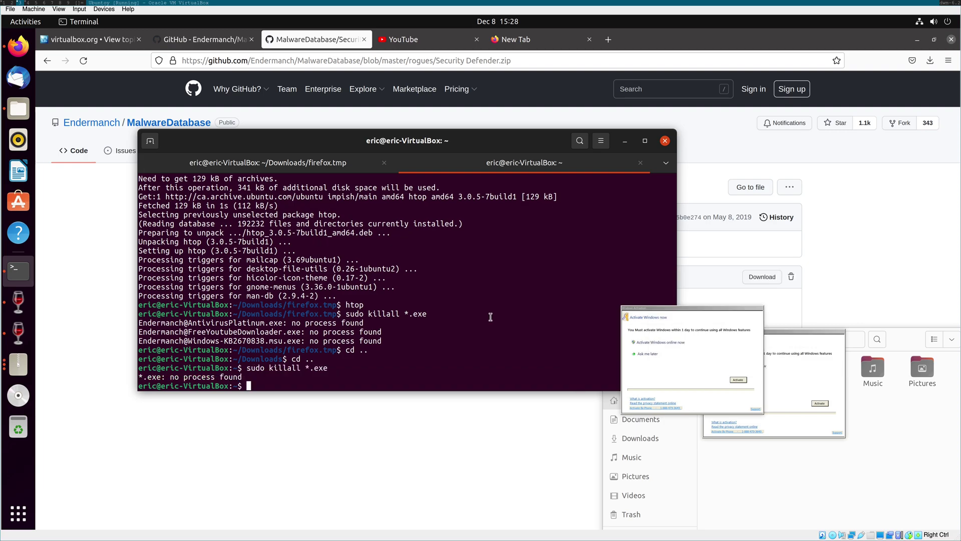
Run 'sudo killall box.exe', which finds no process, then quit the Wine app from the dock.
{"action": "key", "text": "Up"}
{"action": "key", "text": "BackSpace"}
{"action": "key", "text": "BackSpace"}
{"action": "key", "text": "BackSpace"}
{"action": "key", "text": "BackSpace"}
{"action": "key", "text": "BackSpace"}
{"action": "type", "text": "box.exe"}
{"action": "key", "text": "Return"}
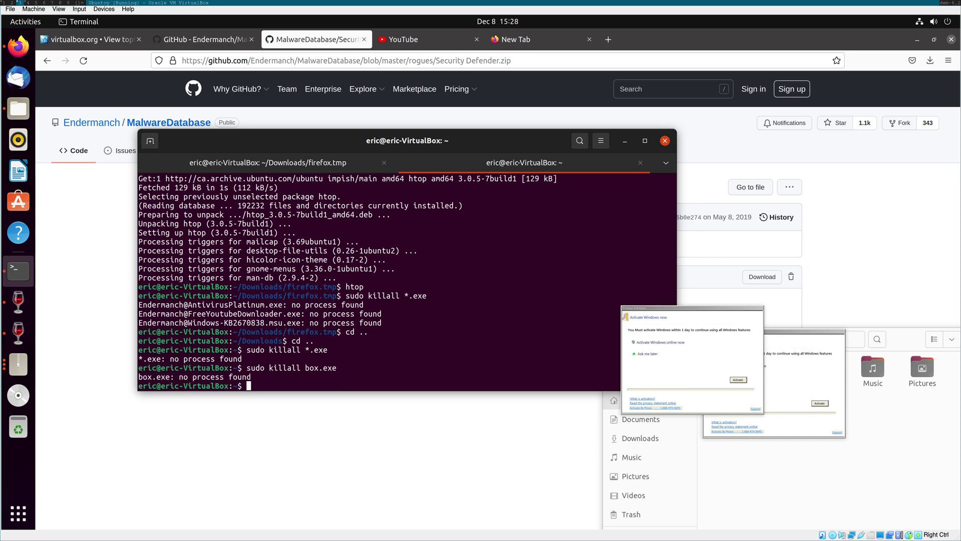
{"action": "right_click", "coordinate": [18, 302]}
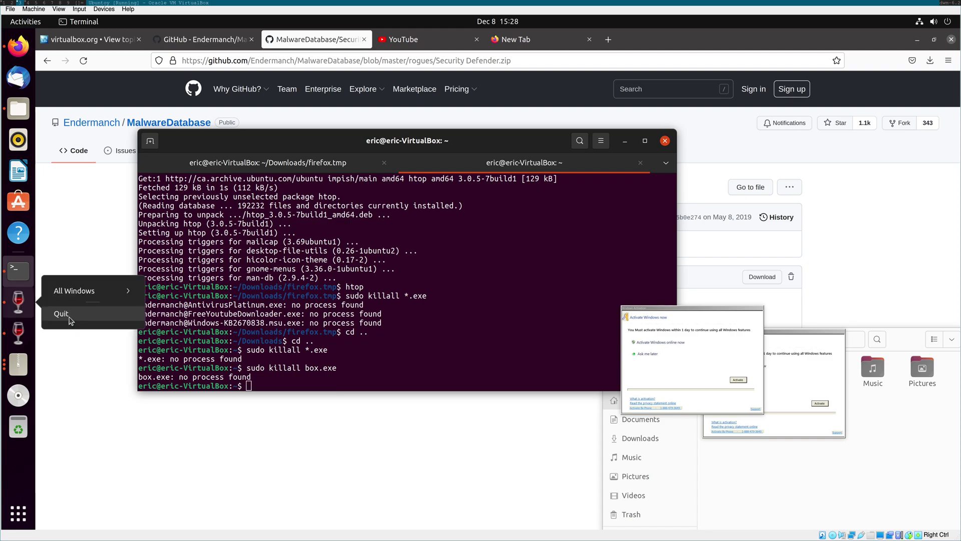
{"action": "left_click", "coordinate": [69, 318]}
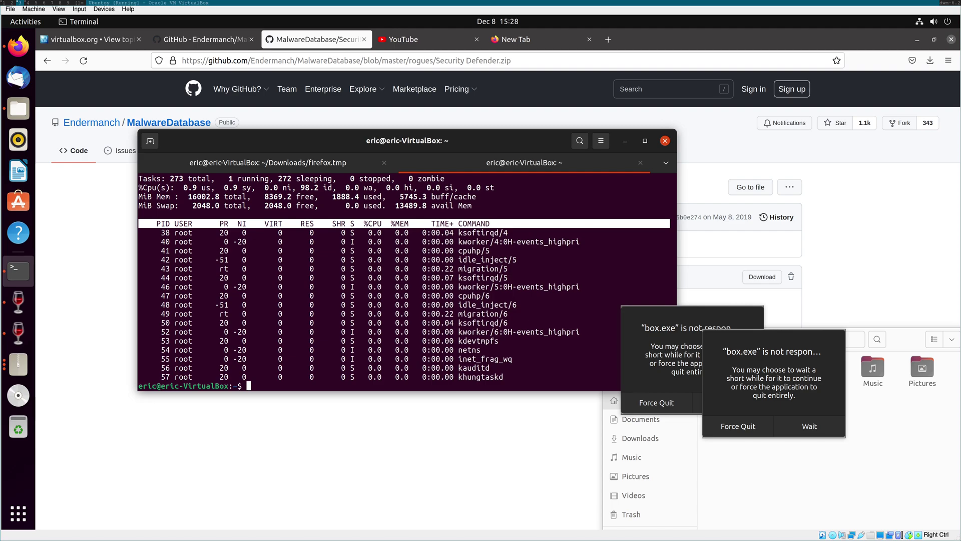
Run 'killall wine*' twice, finding no process, then run 'wine' to see its usage.
{"action": "type", "text": "killal wine*"}
{"action": "key", "text": "Left"}
{"action": "key", "text": "Left"}
{"action": "key", "text": "Left"}
{"action": "key", "text": "Left"}
{"action": "key", "text": "Left"}
{"action": "key", "text": "Left"}
{"action": "type", "text": "l"}
{"action": "key", "text": "Return"}
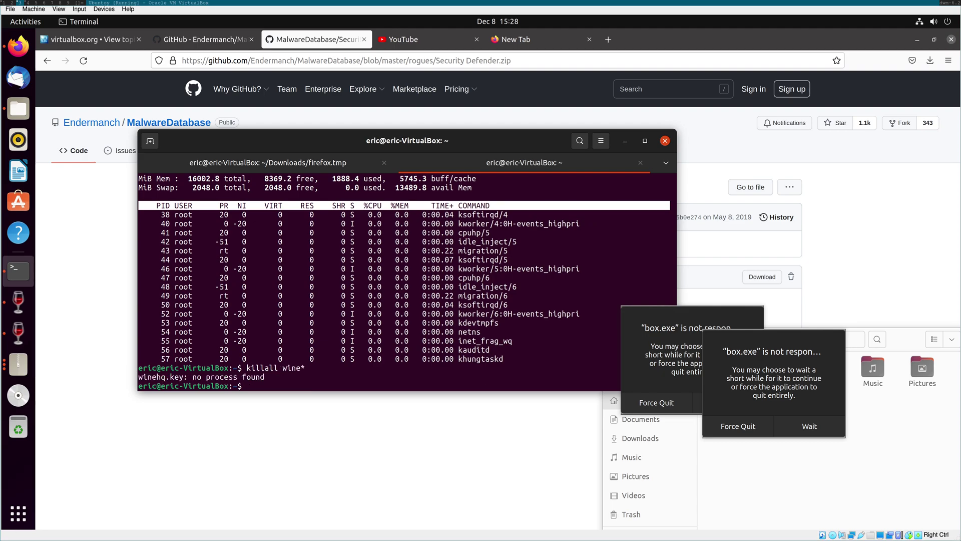
{"action": "key", "text": "Up"}
{"action": "key", "text": "Return"}
{"action": "type", "text": "wine"}
{"action": "key", "text": "Return"}
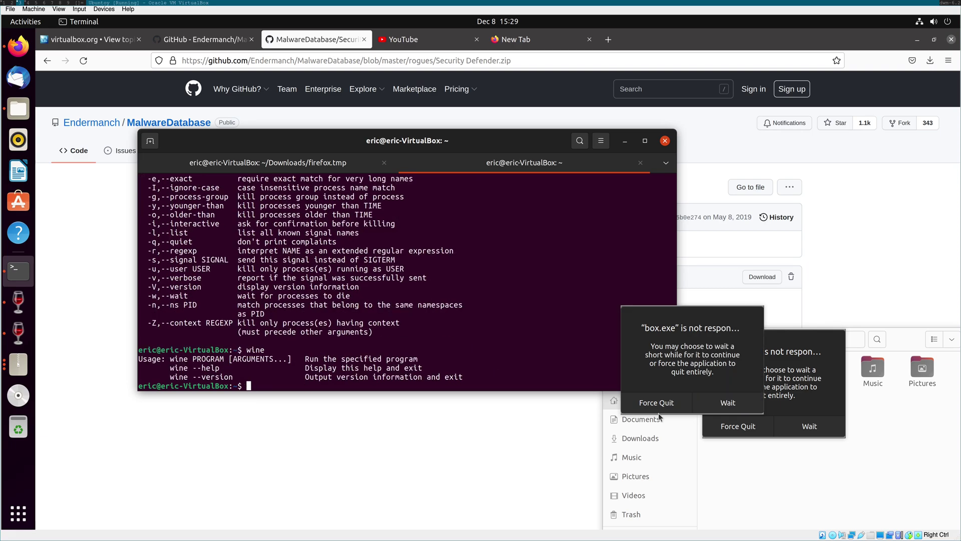
Force quit both 'box.exe is not responding' dialogs.
{"action": "left_click", "coordinate": [669, 407]}
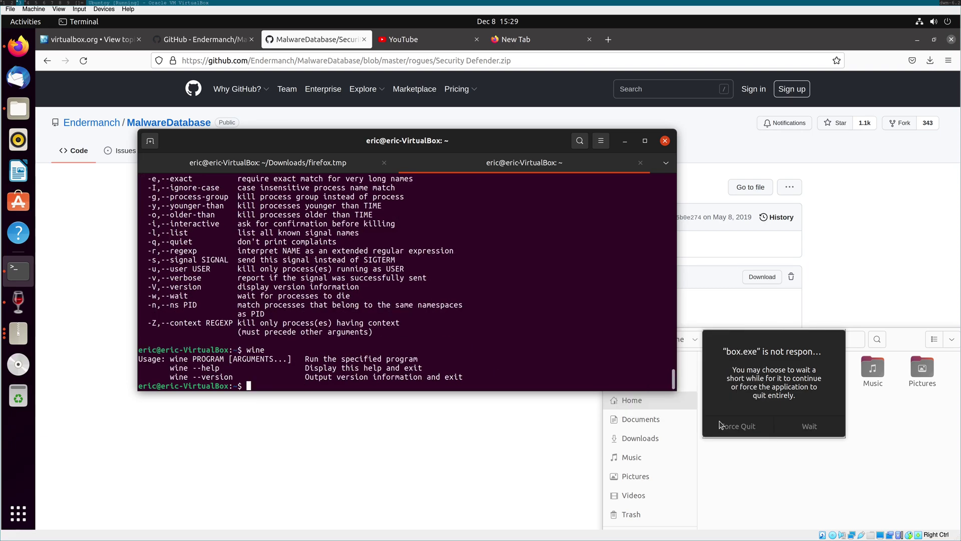
{"action": "left_click", "coordinate": [721, 426]}
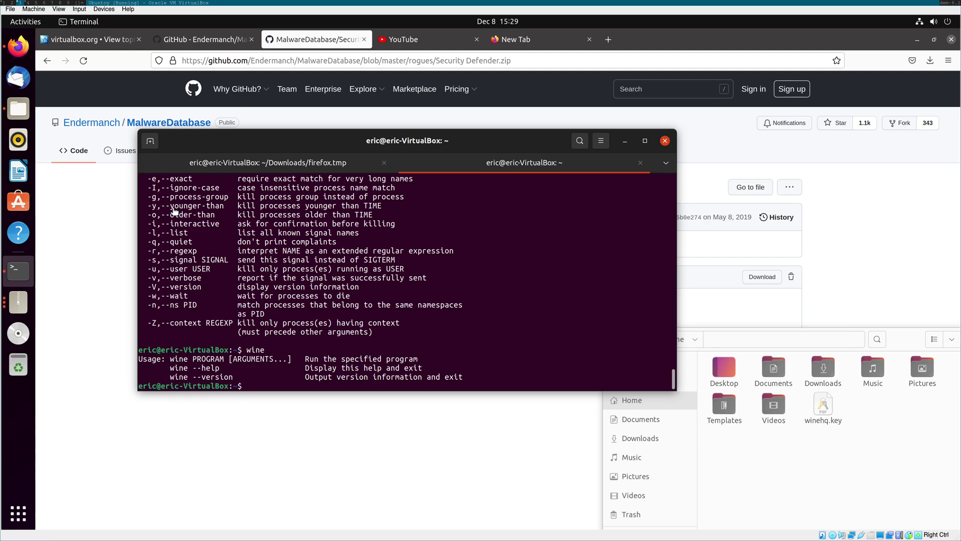
{"action": "left_click", "coordinate": [641, 438]}
{"action": "left_click", "coordinate": [674, 338]}
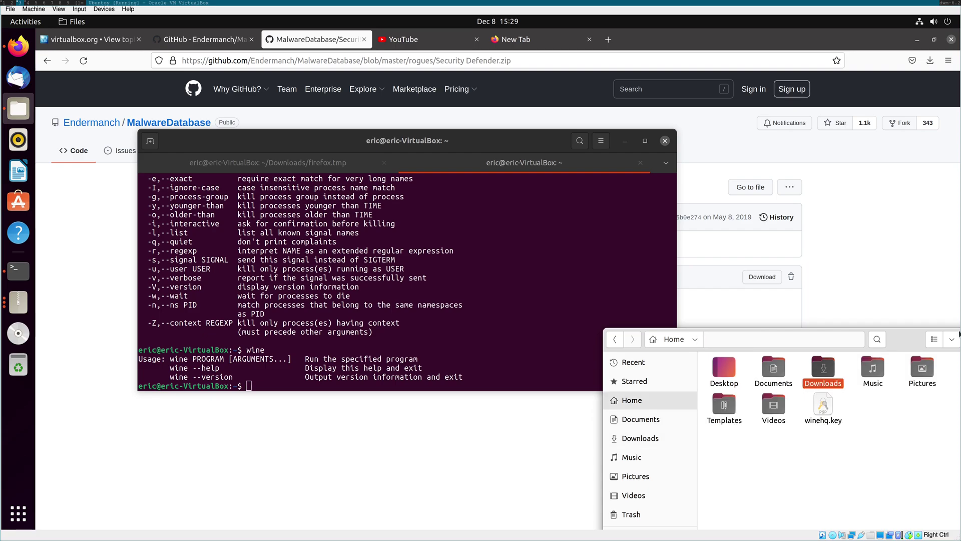
{"action": "left_click_drag", "start_coordinate": [958, 334], "coordinate": [762, 166]}
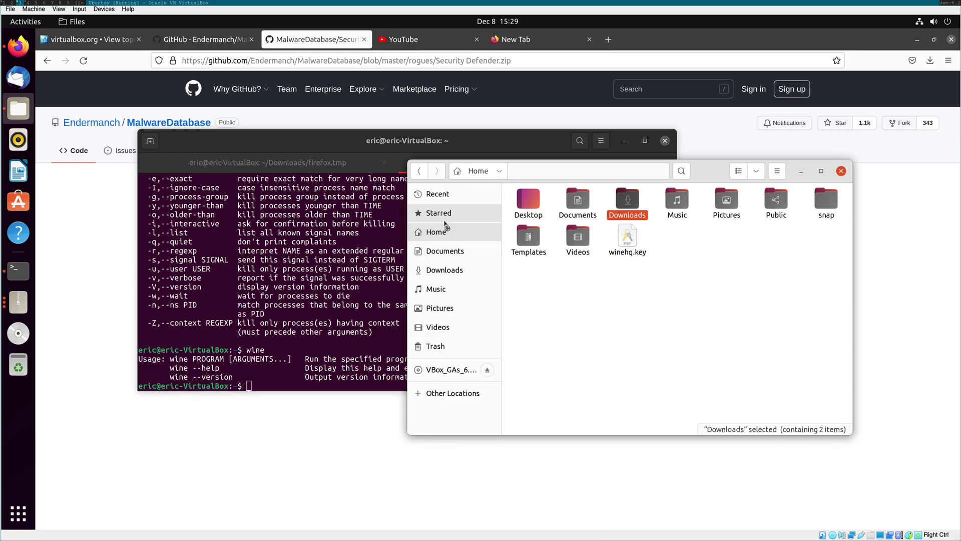
{"action": "double_click", "coordinate": [626, 210]}
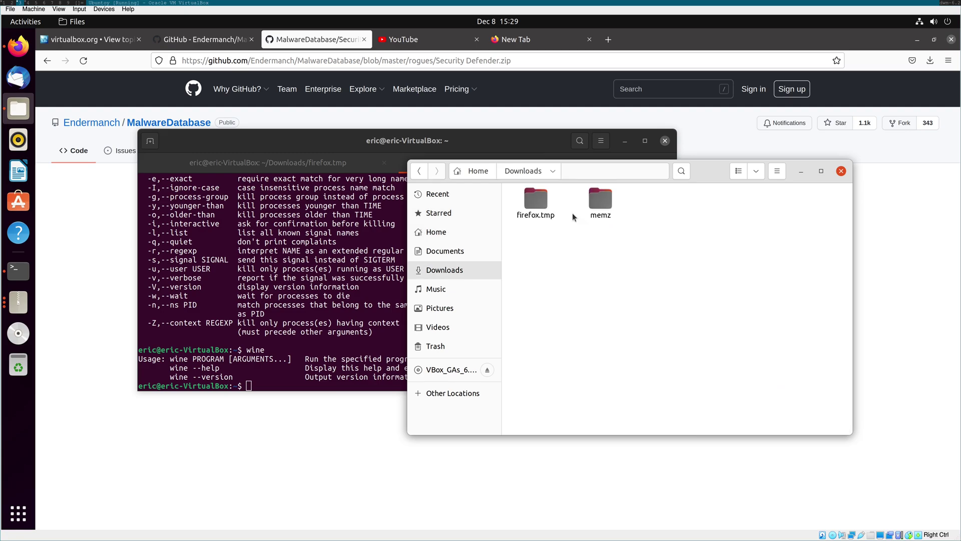
{"action": "double_click", "coordinate": [599, 203]}
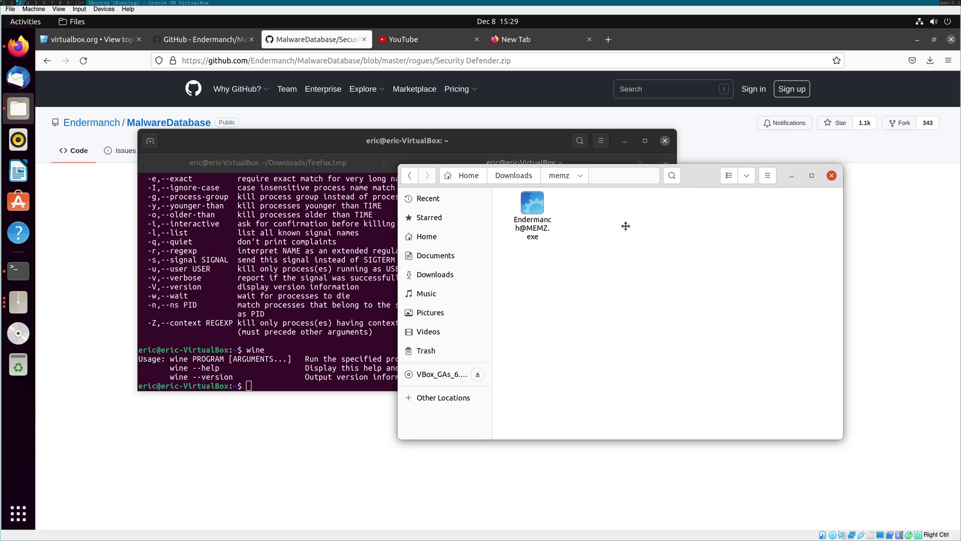
{"action": "left_click_drag", "start_coordinate": [749, 181], "coordinate": [818, 213]}
{"action": "left_click", "coordinate": [609, 234]}
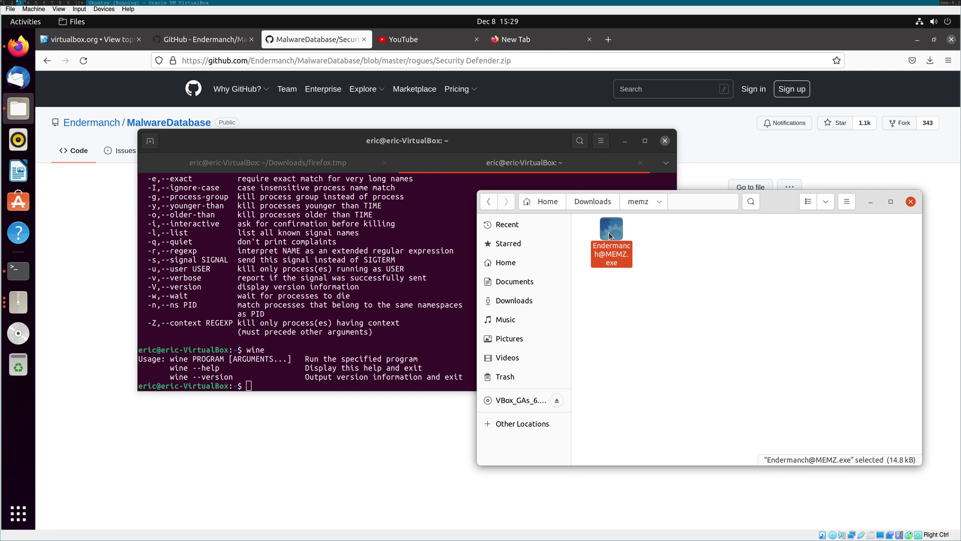
{"action": "left_click", "coordinate": [285, 228]}
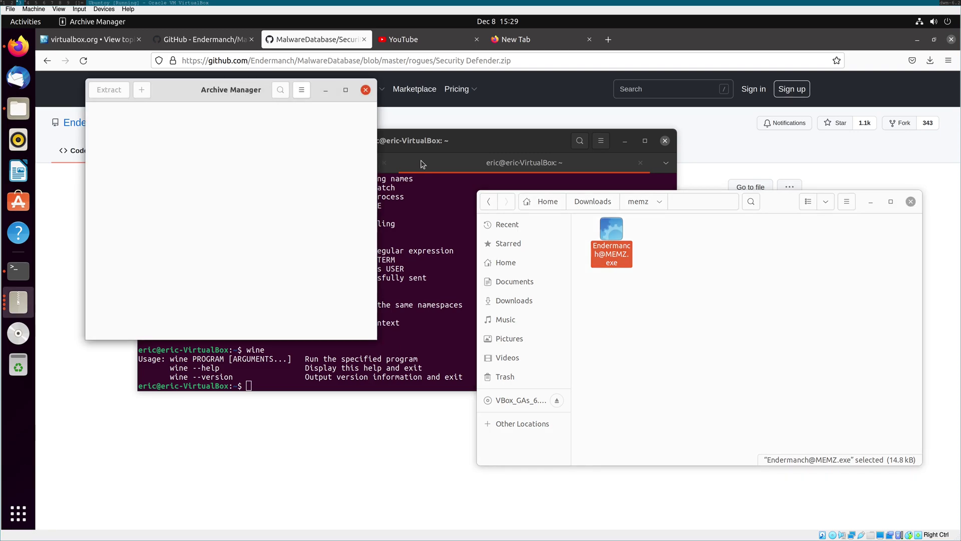
{"action": "left_click", "coordinate": [366, 90]}
{"action": "right_click", "coordinate": [613, 216]}
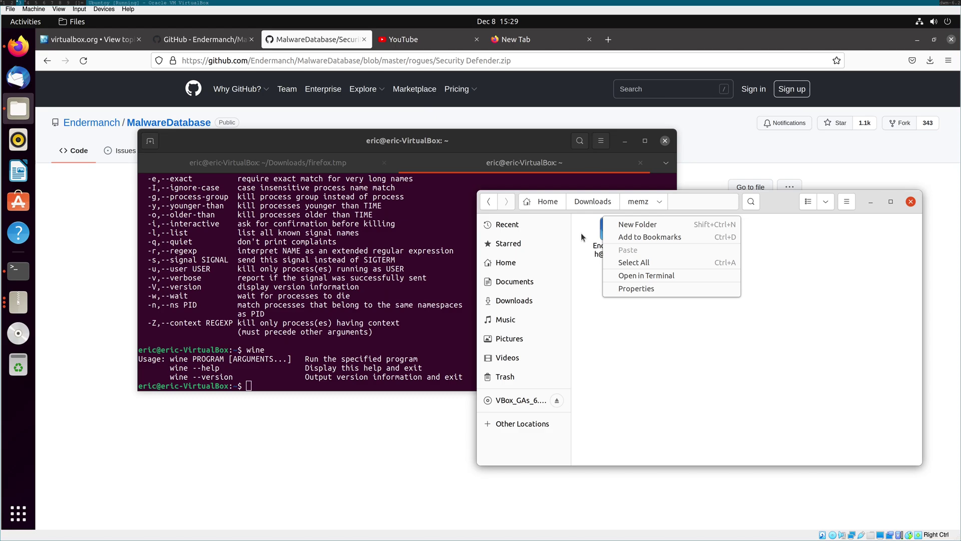
{"action": "right_click", "coordinate": [603, 232]}
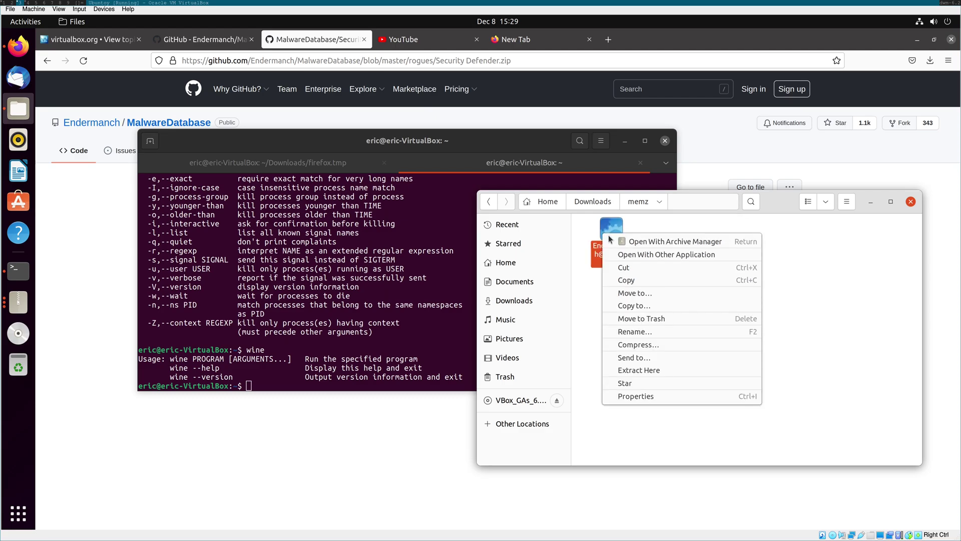
{"action": "left_click", "coordinate": [670, 267]}
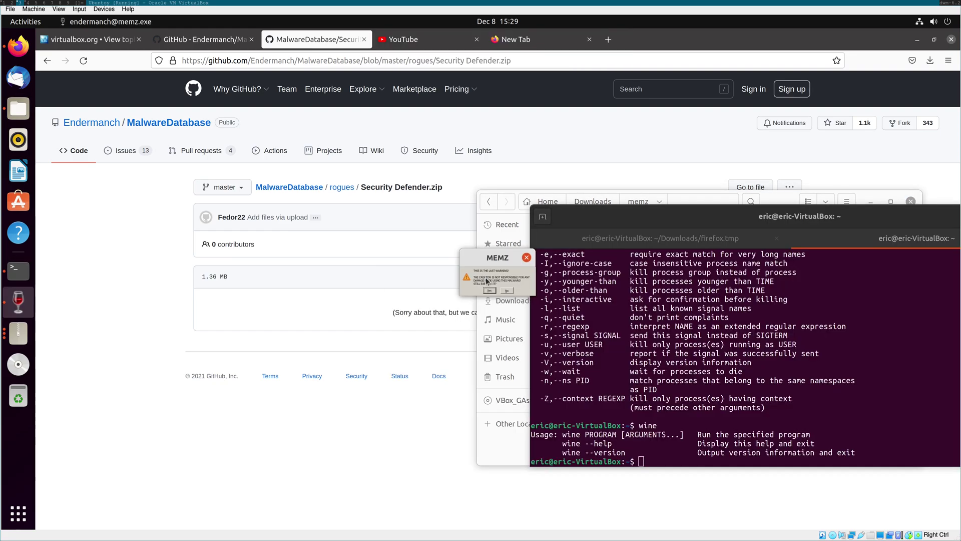
Answer No to the MEMZ last warning and run 'wine notepad' in the terminal.
{"action": "left_click", "coordinate": [489, 291]}
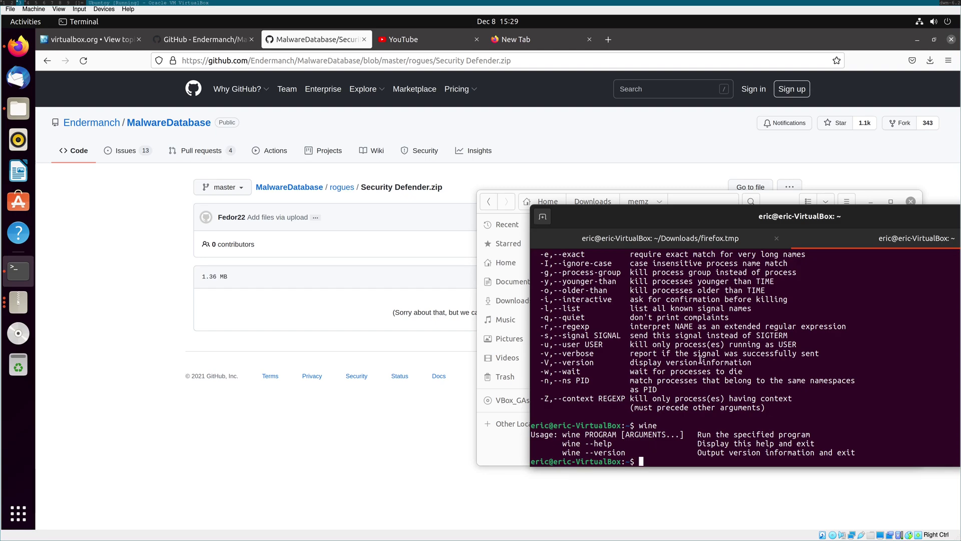
{"action": "type", "text": "wine notepad"}
{"action": "key", "text": "Return"}
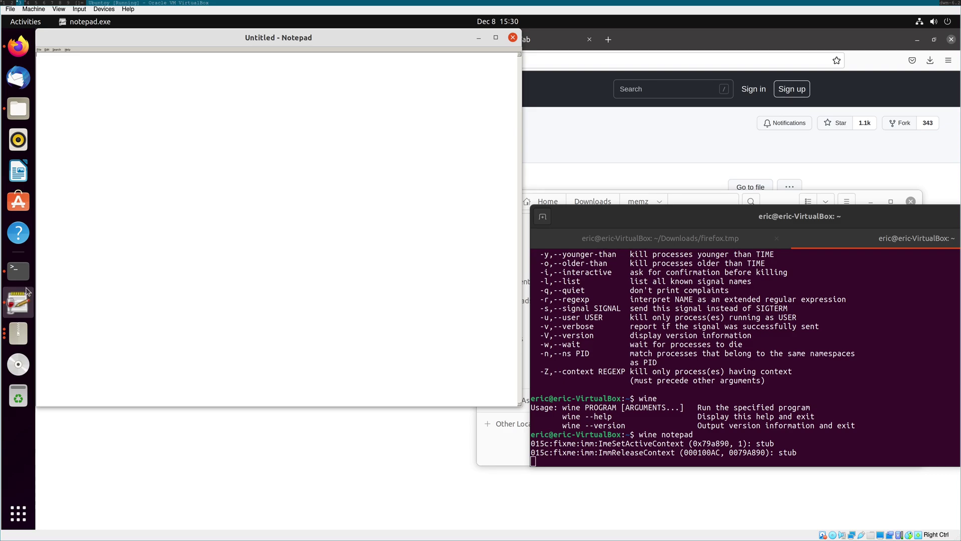
{"action": "left_click", "coordinate": [657, 423]}
Open the VBox_GAs_6.1.30 disc in Files, then move Notepad aside and close it.
{"action": "left_click", "coordinate": [18, 372]}
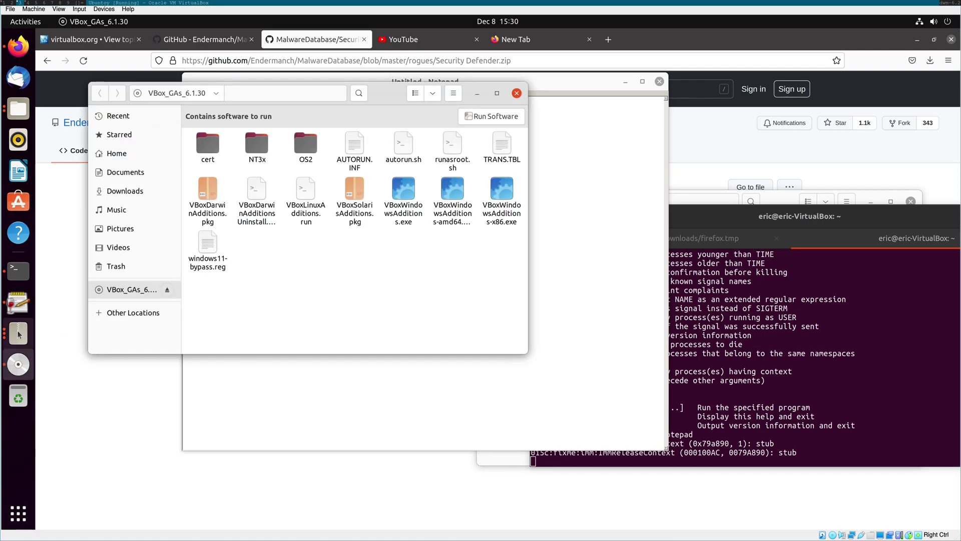
{"action": "left_click", "coordinate": [18, 334]}
{"action": "left_click", "coordinate": [18, 335]}
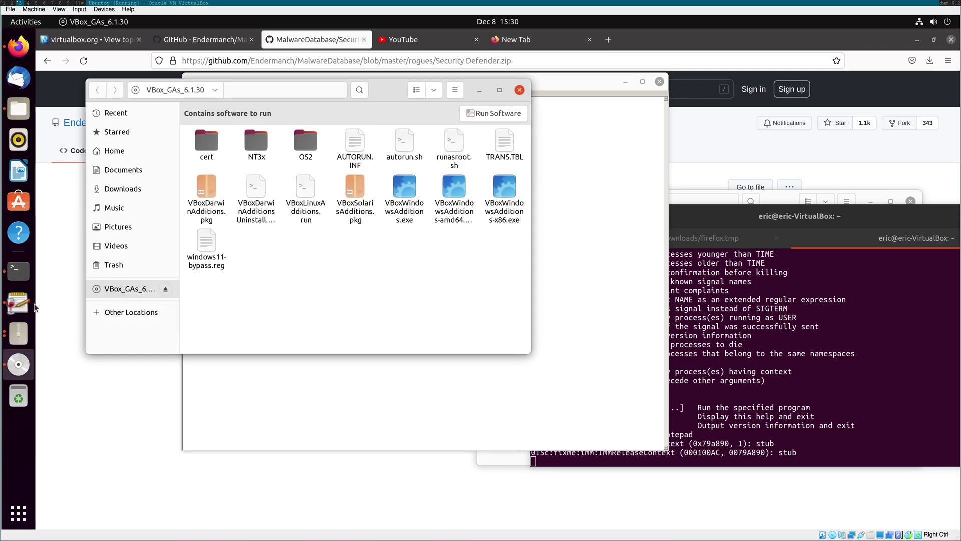
{"action": "left_click", "coordinate": [18, 302]}
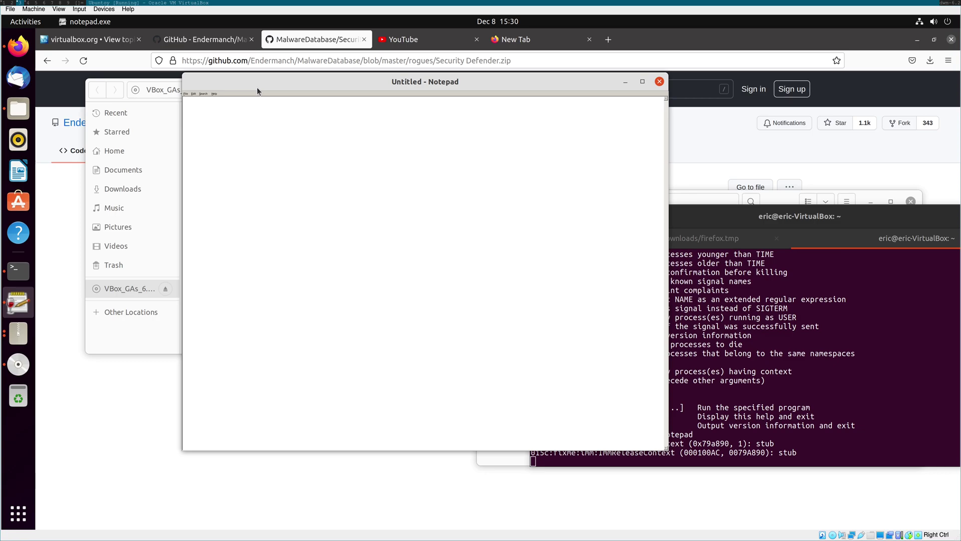
{"action": "left_click_drag", "start_coordinate": [257, 87], "coordinate": [209, 274]}
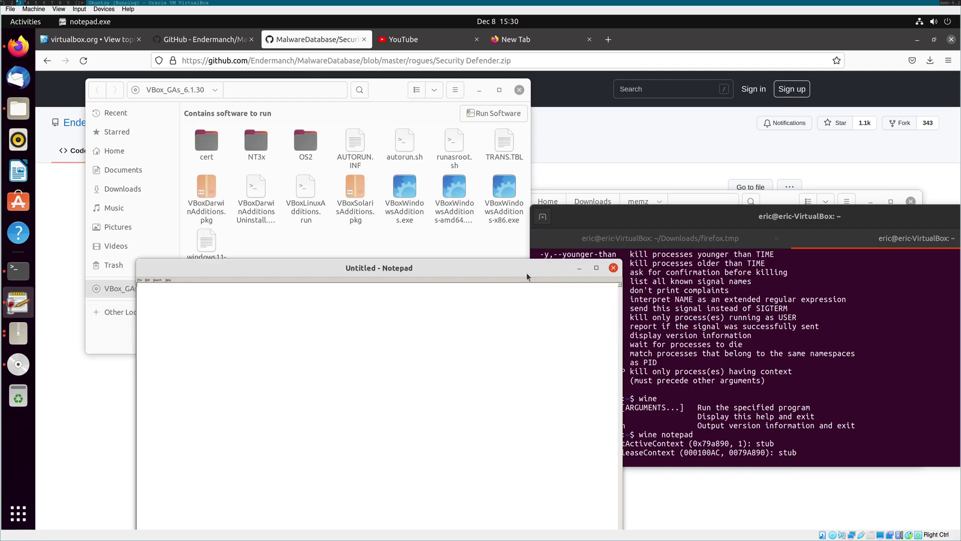
{"action": "left_click", "coordinate": [613, 267]}
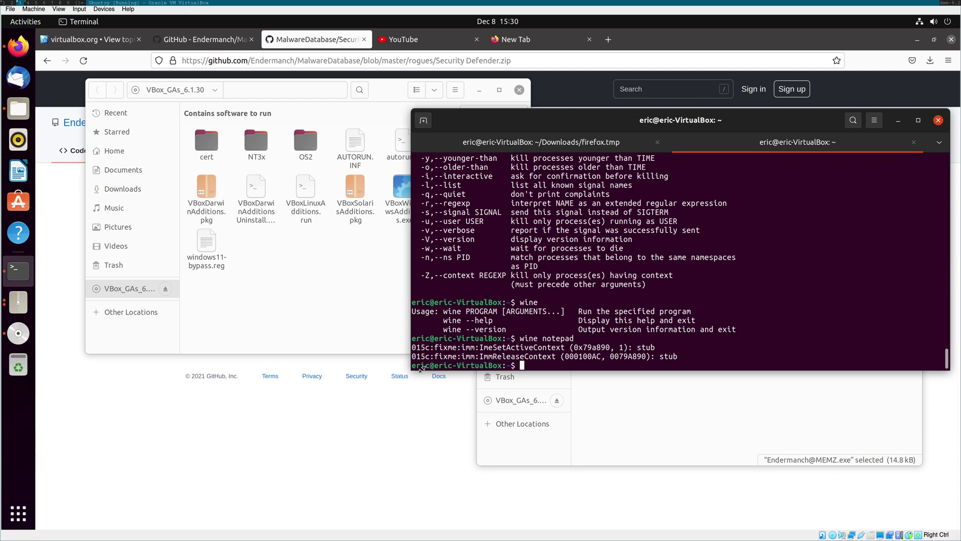
Enlarge the terminal window and open the empty Documents folder in Files.
{"action": "left_click_drag", "start_coordinate": [421, 369], "coordinate": [447, 435]}
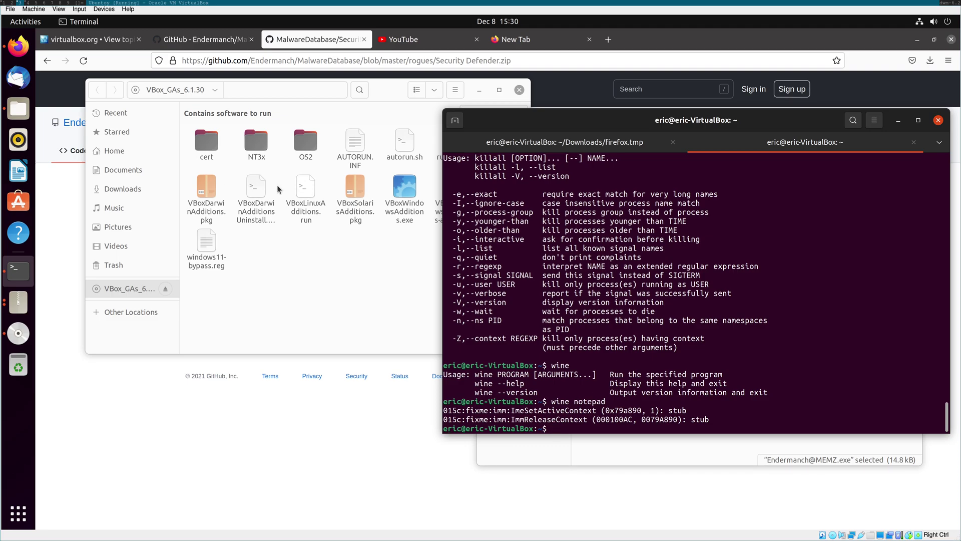
{"action": "left_click", "coordinate": [130, 189]}
{"action": "left_click", "coordinate": [172, 170]}
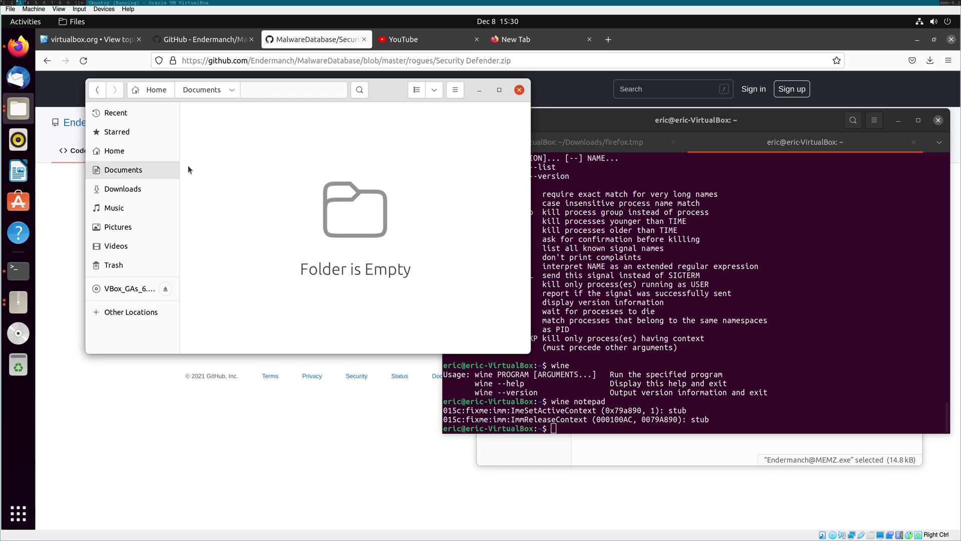